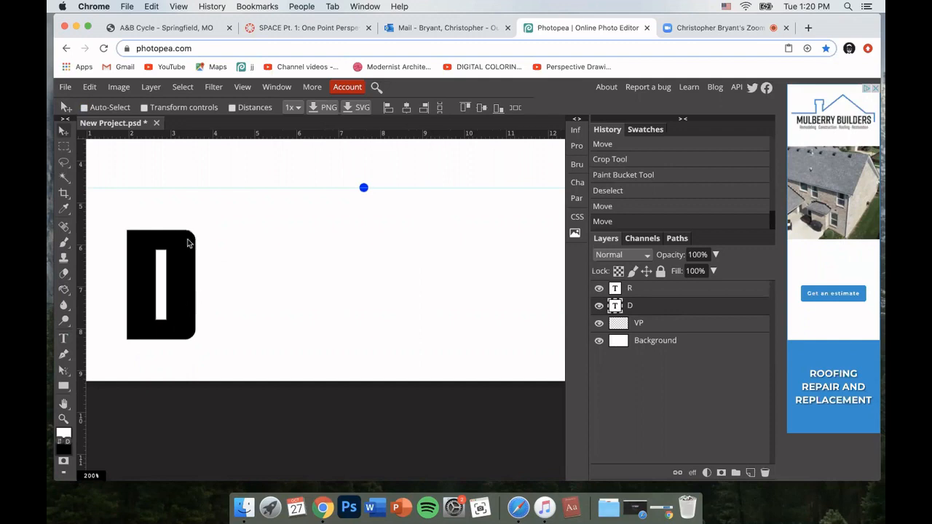
Set the font of the letter D in the text layer to Distant Galaxy.
scroll(267, 212, up, 5)
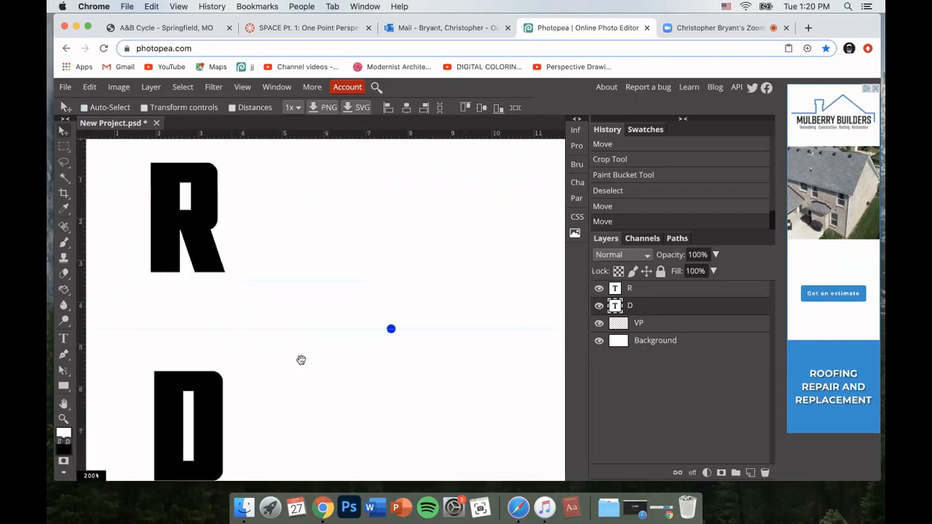
scroll(302, 360, down, 4)
key(t)
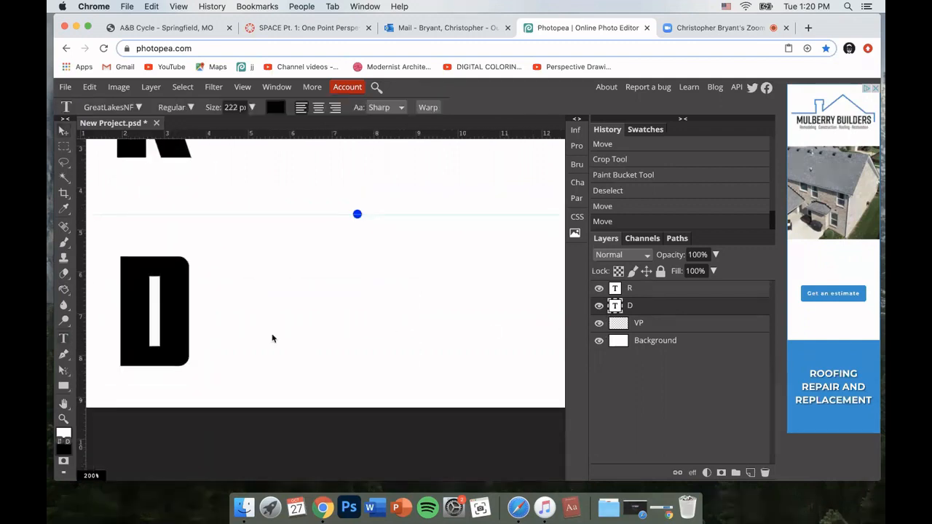
click(177, 308)
drag(177, 285, 142, 284)
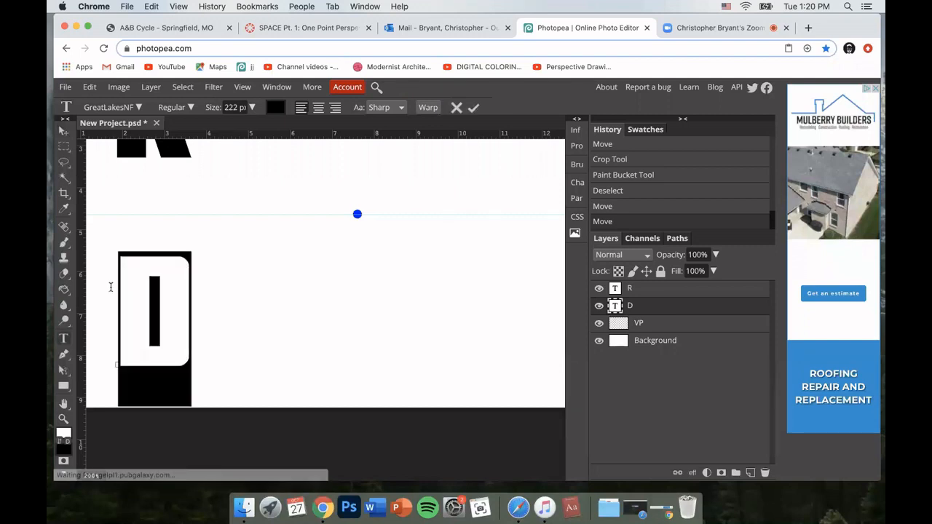
click(122, 109)
scroll(171, 284, up, 3)
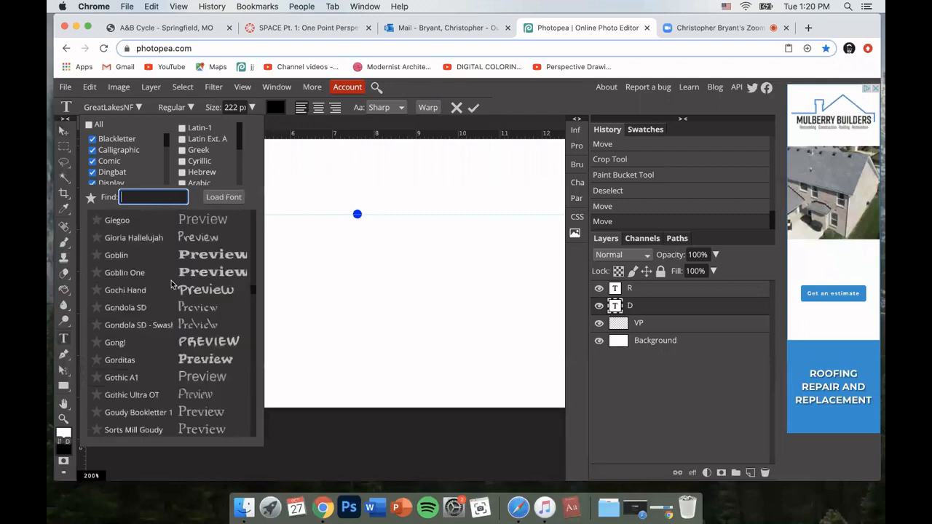
scroll(171, 280, up, 10)
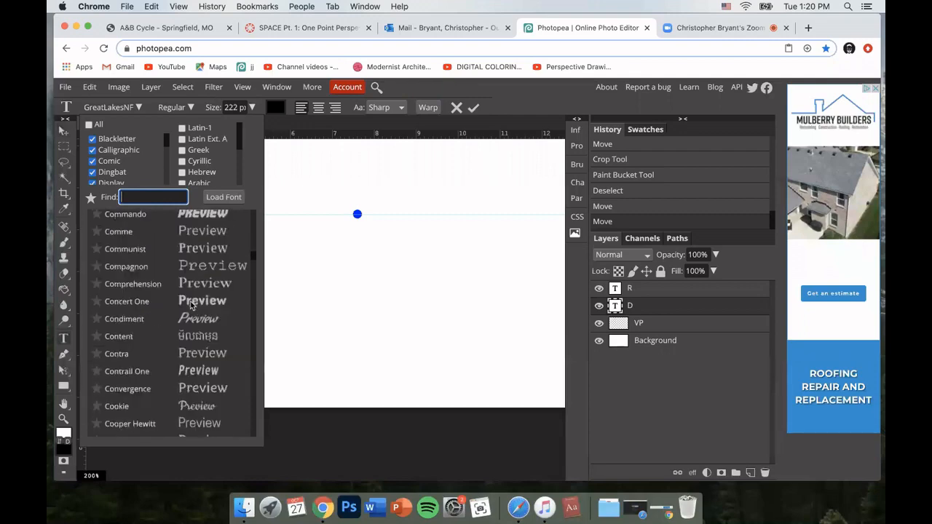
scroll(191, 304, up, 10)
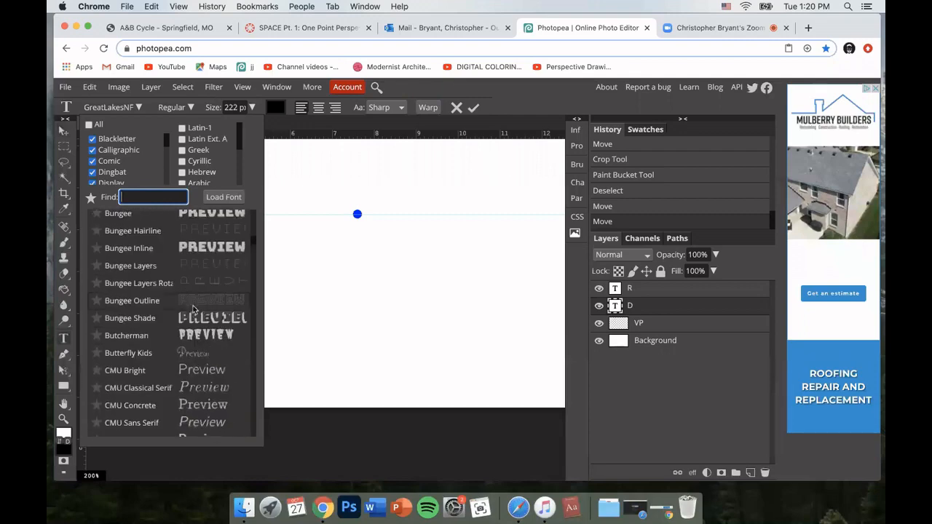
scroll(193, 309, up, 15)
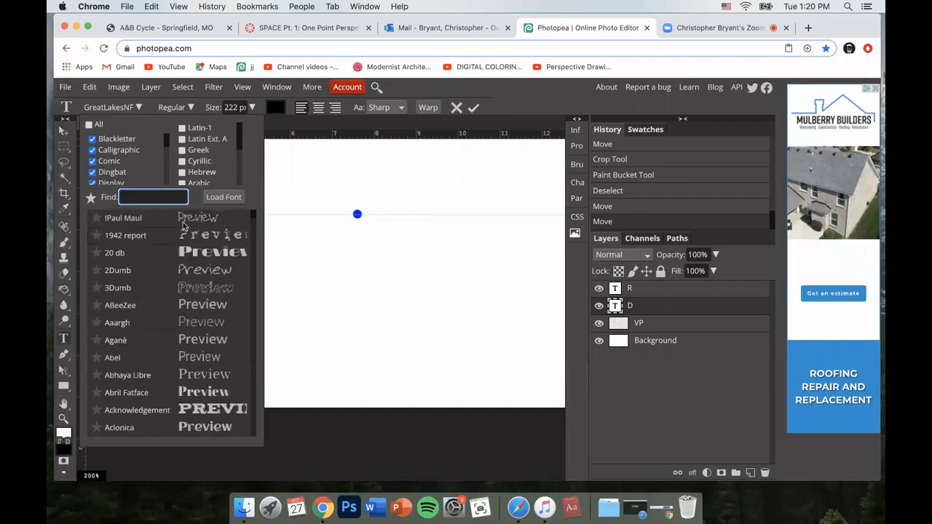
scroll(191, 312, down, 5)
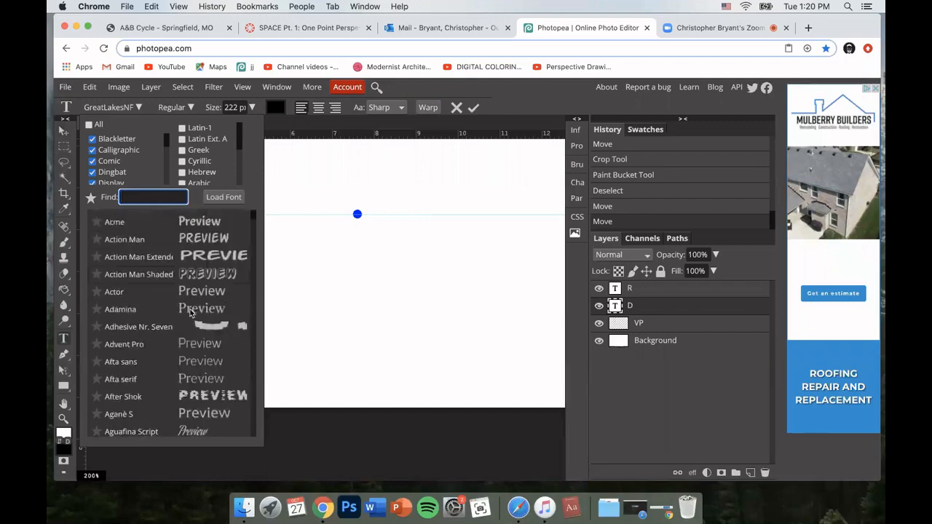
scroll(189, 312, down, 15)
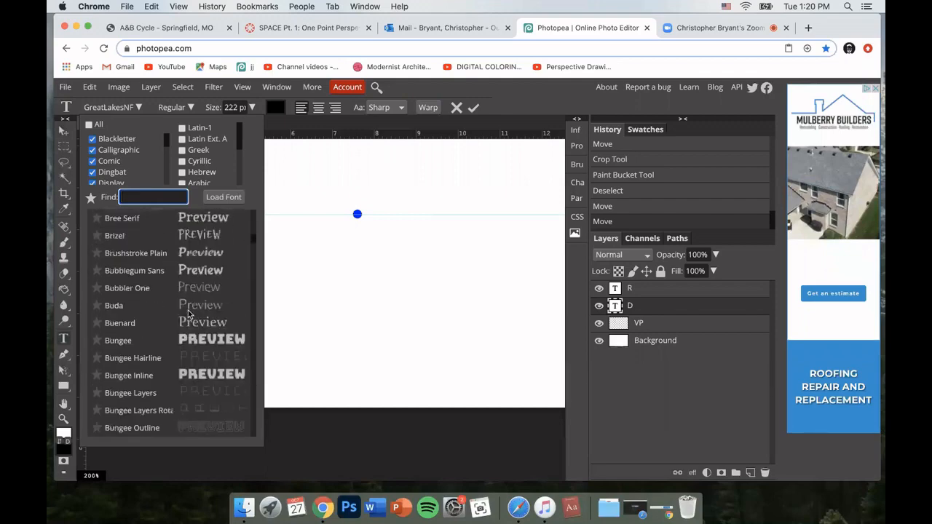
scroll(188, 314, down, 15)
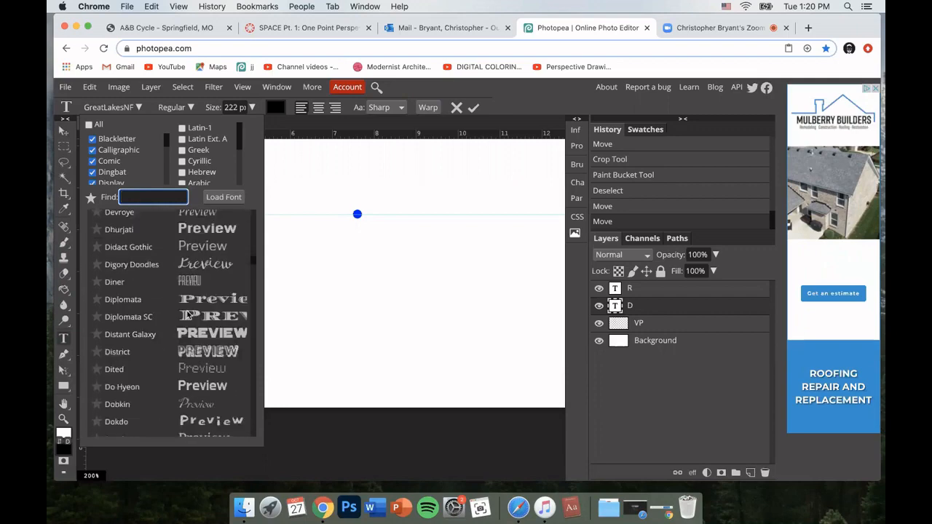
scroll(188, 316, down, 8)
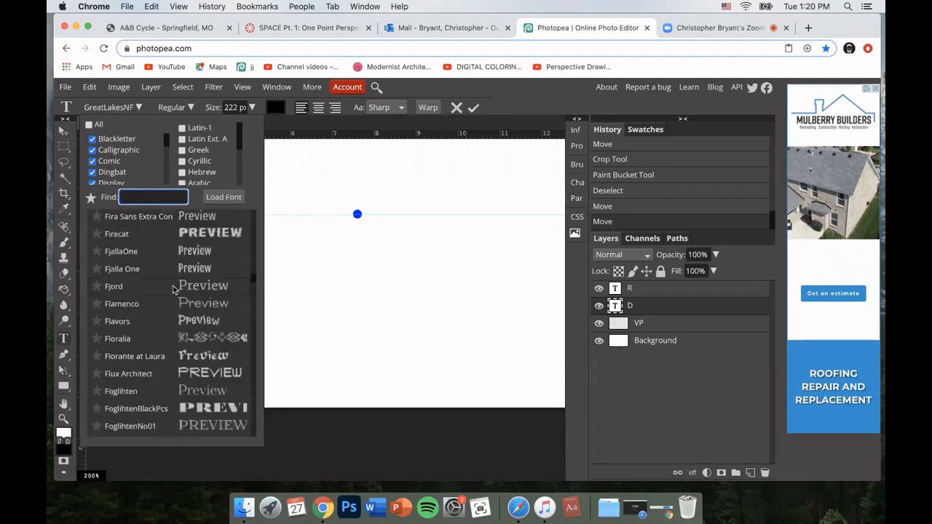
text(dis)
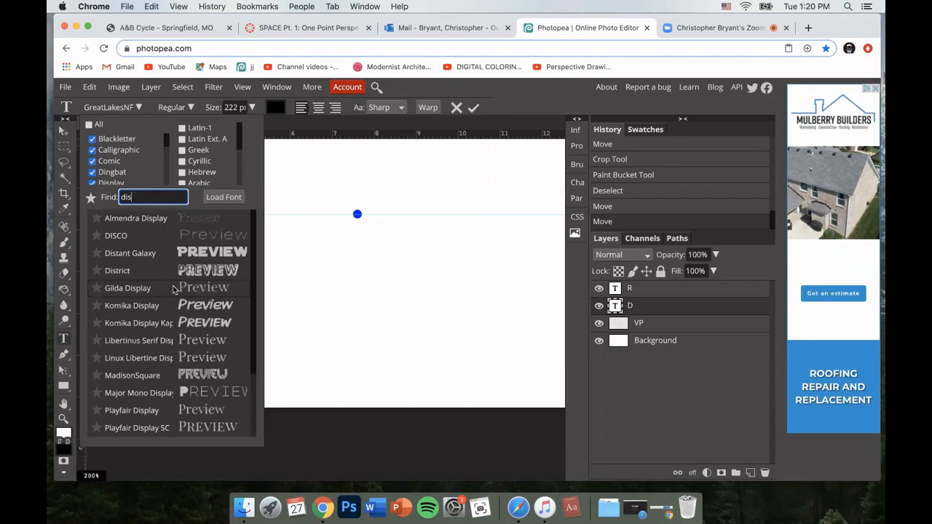
text(tan)
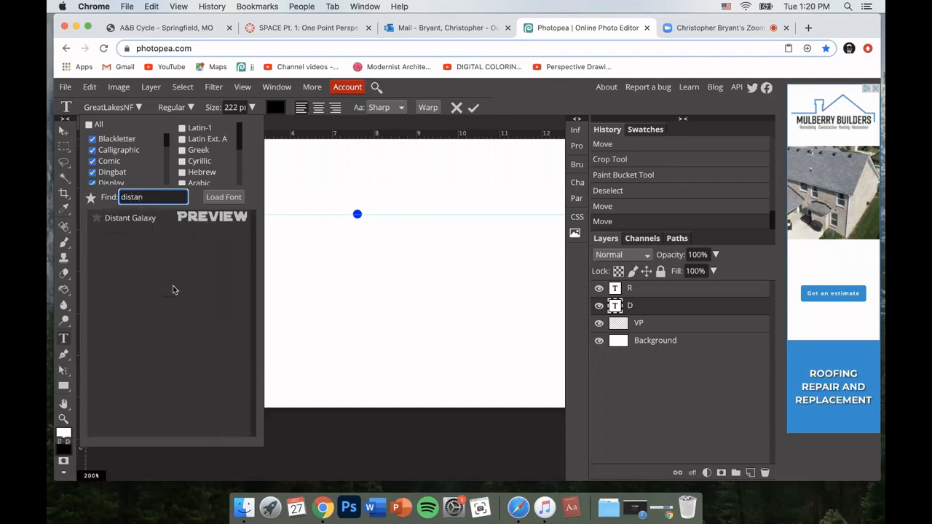
click(165, 217)
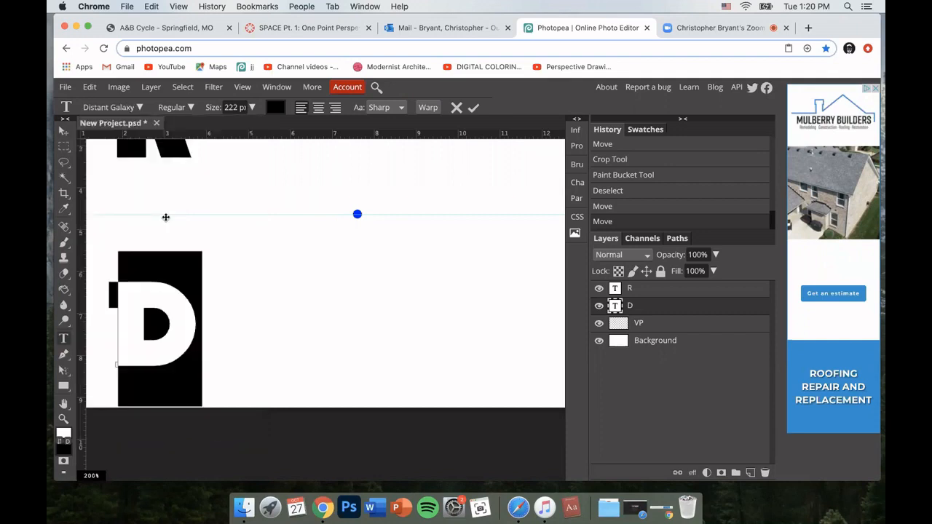
click(64, 131)
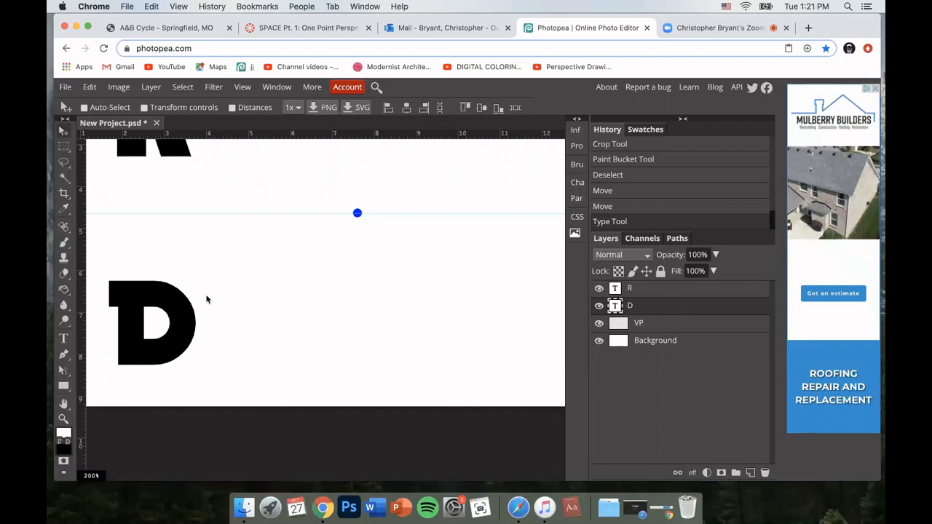
scroll(227, 274, up, 4)
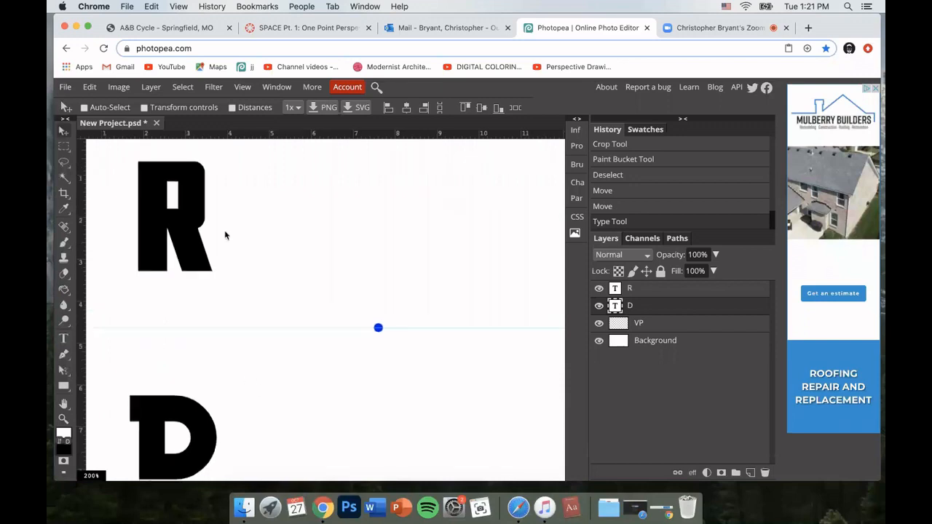
drag(271, 316, 286, 288)
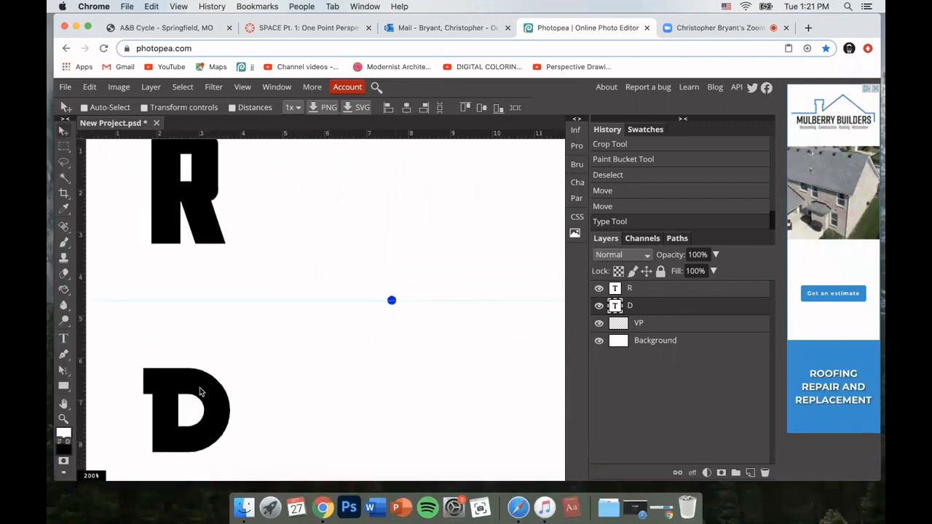
scroll(233, 371, up, 2)
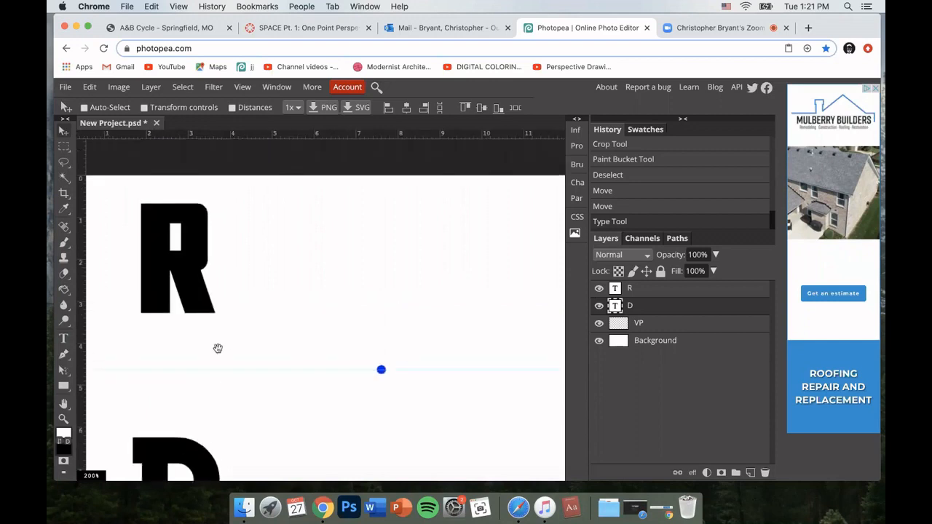
scroll(290, 288, down, 2)
scroll(291, 288, right, 2)
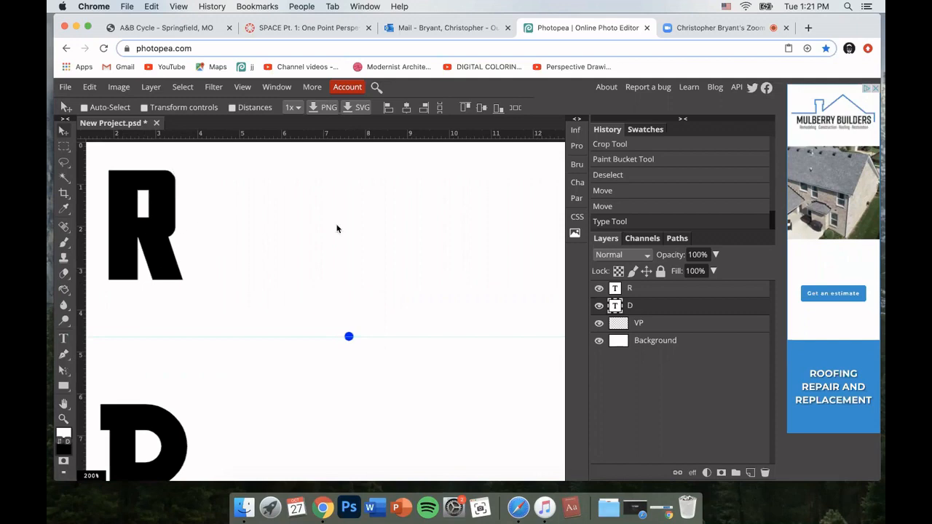
Add a new empty layer directly above the VP layer.
drag(380, 343, 435, 206)
drag(323, 285, 341, 266)
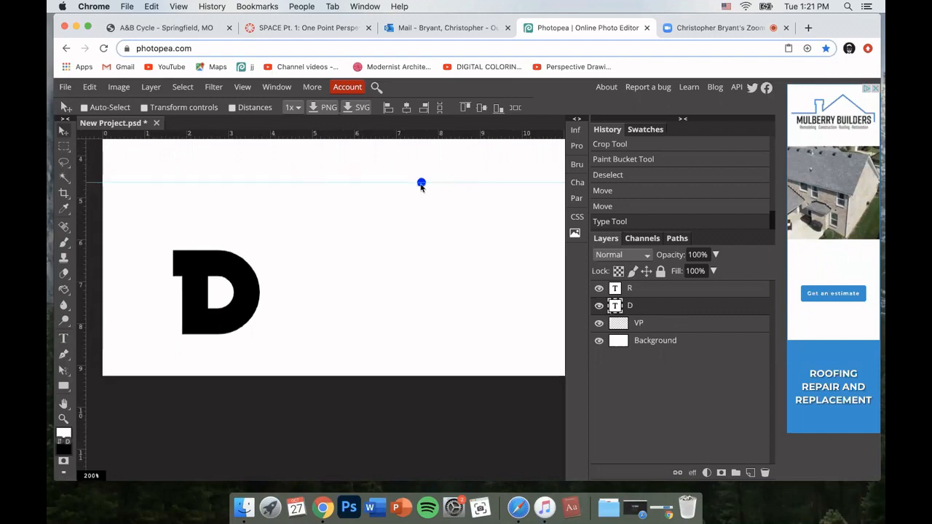
click(706, 325)
click(751, 473)
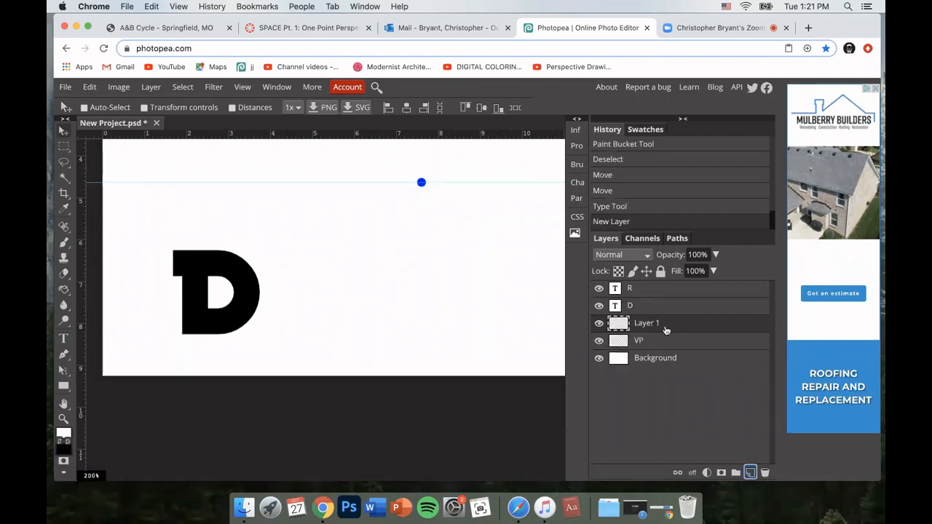
Set the foreground colour to bright red.
click(64, 434)
click(339, 314)
click(352, 331)
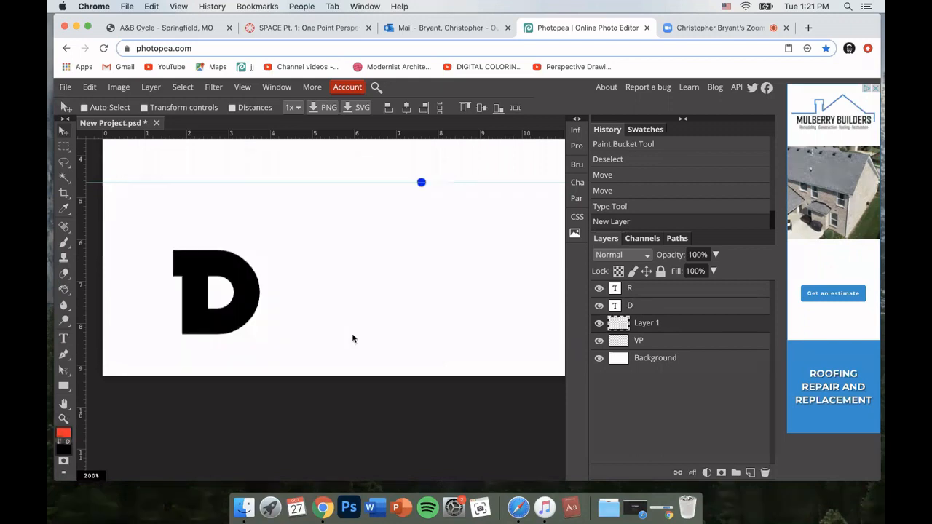
Activate the Brush tool and set its size to 2 px.
click(63, 242)
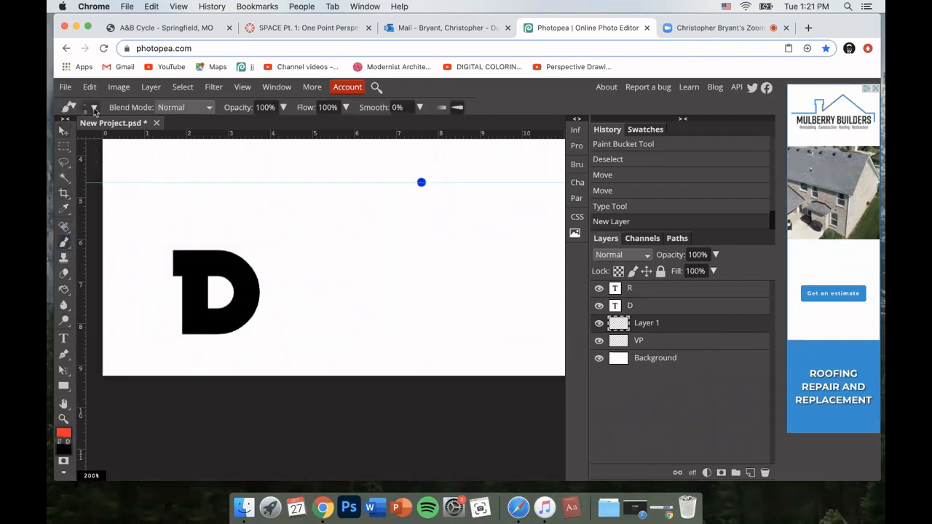
click(95, 109)
click(206, 130)
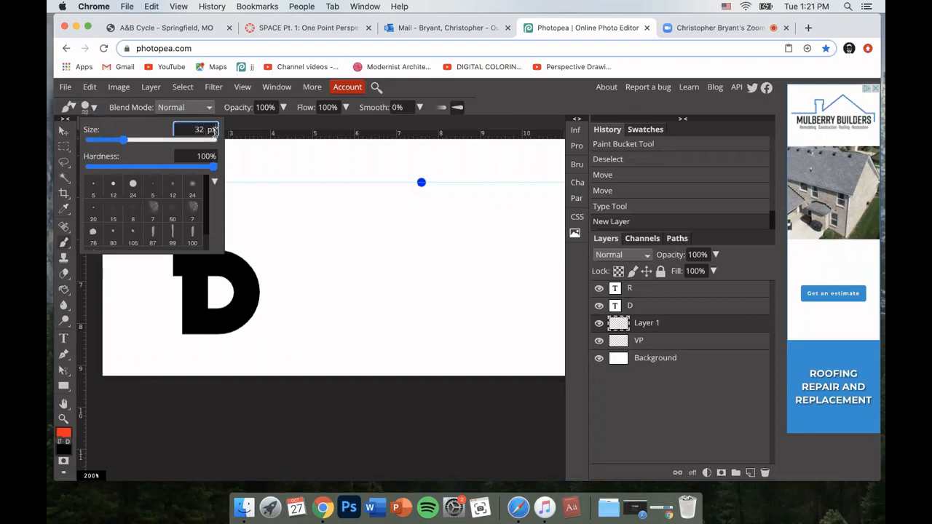
double_click(201, 130)
text(2)
key(Return)
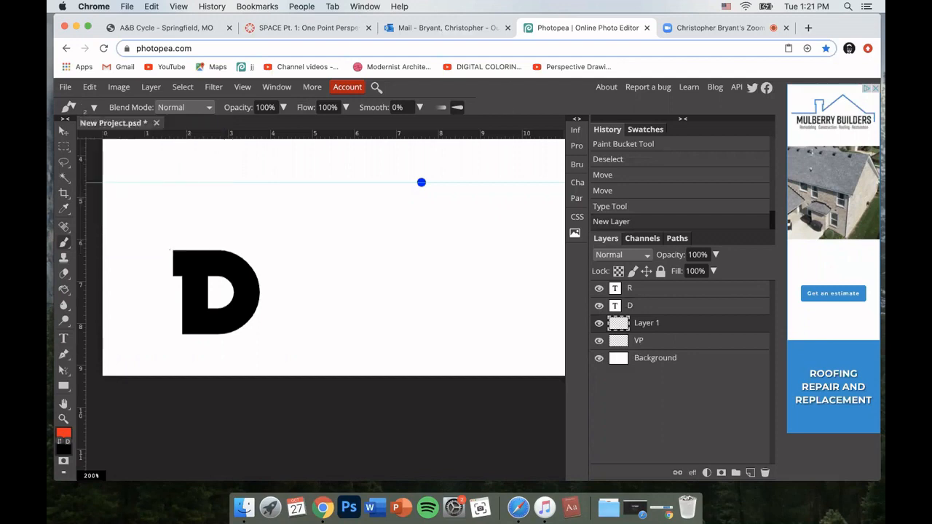
Paint straight lines from the blue vanishing point to the D's upper-left corner, top edge and lower-right curve, and undo the arrow strokes below the D.
click(421, 182)
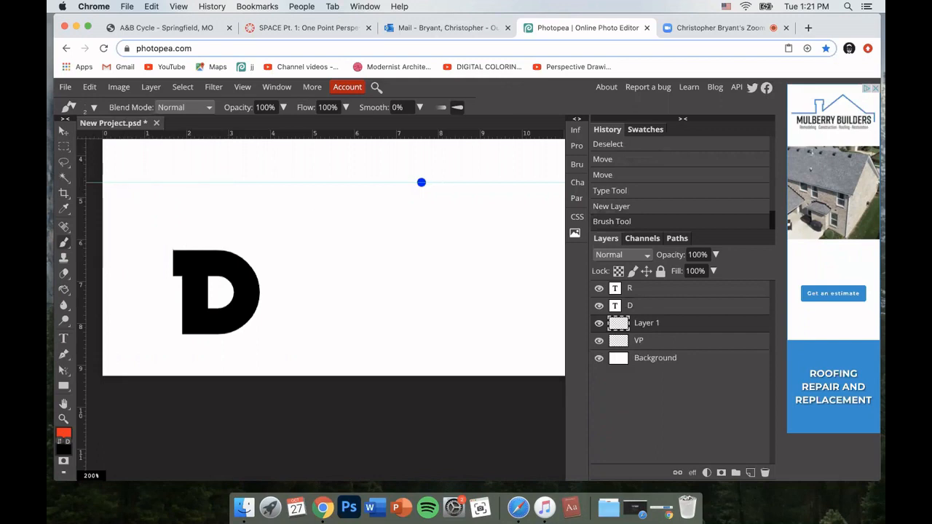
shift+click(173, 250)
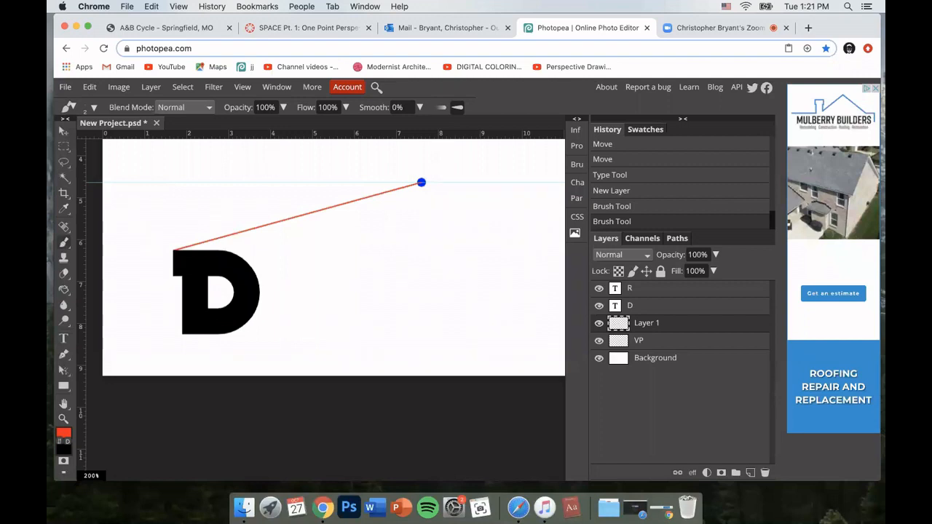
click(421, 182)
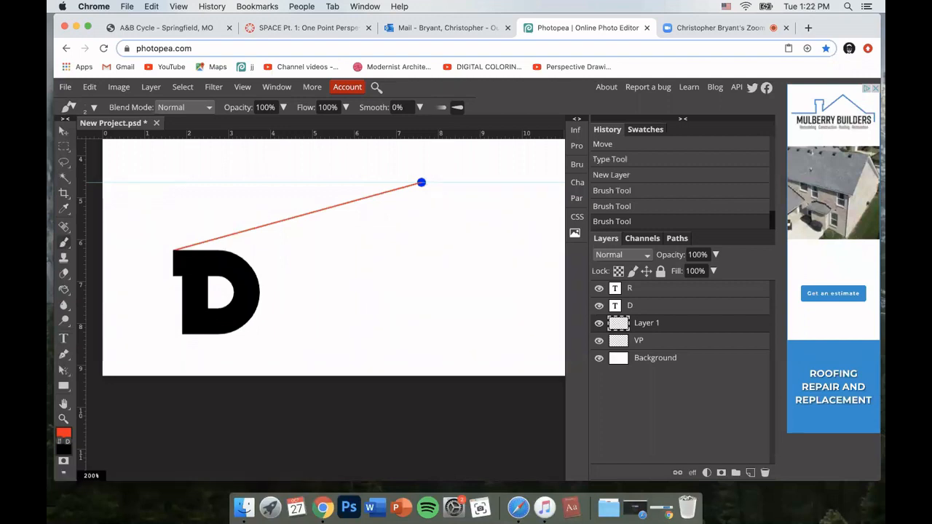
shift+click(421, 183)
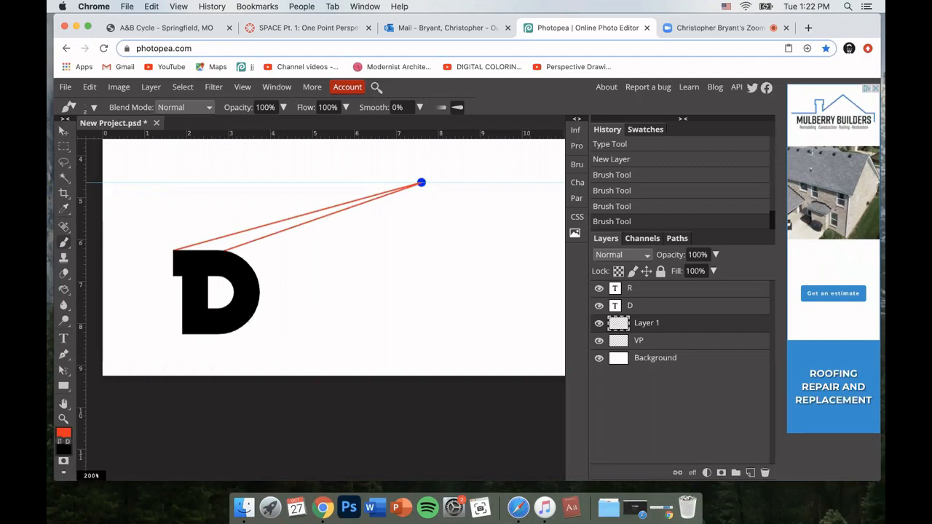
click(421, 182)
shift+click(249, 321)
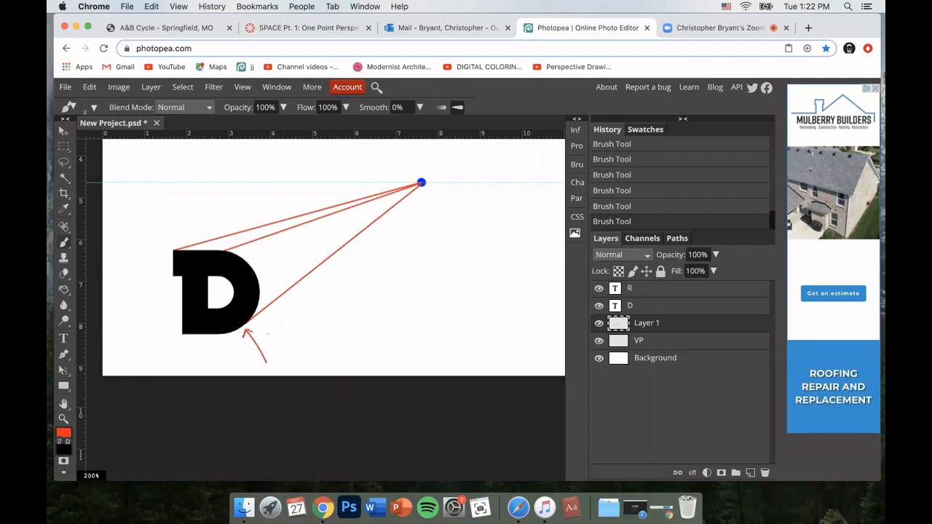
key(super+z)
key(super+z)
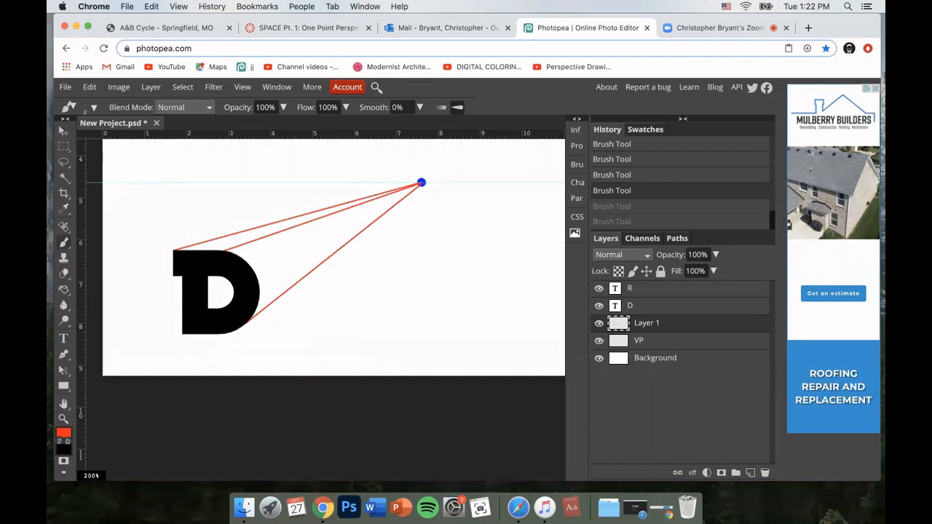
Add a horizontal guide at about 5.5 on the vertical ruler and brush the D's rear top edge and curve between the perspective lines.
drag(410, 137, 428, 227)
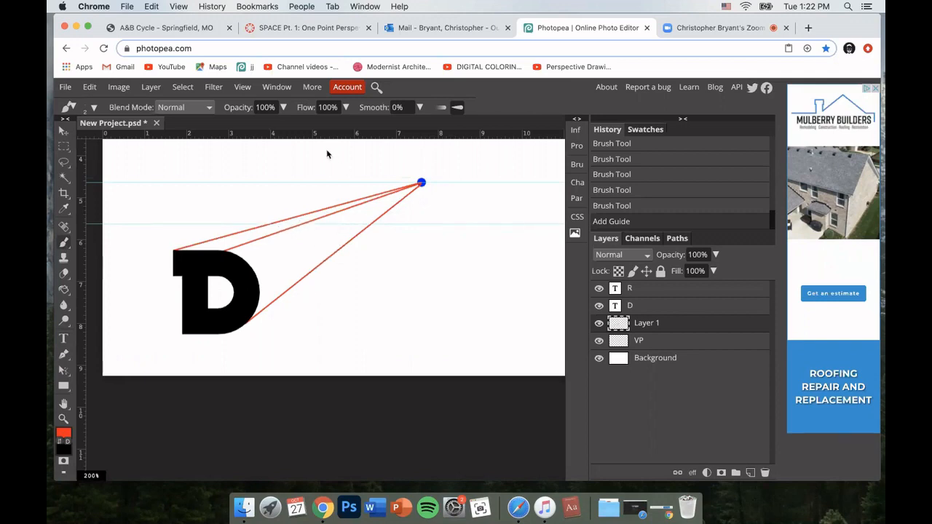
key(shift+b)
key(shift+b)
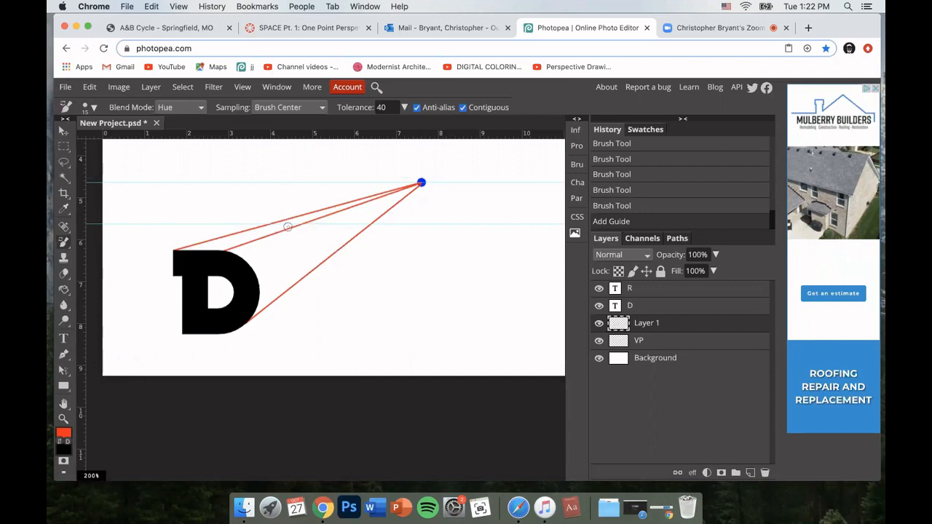
key(shift+b)
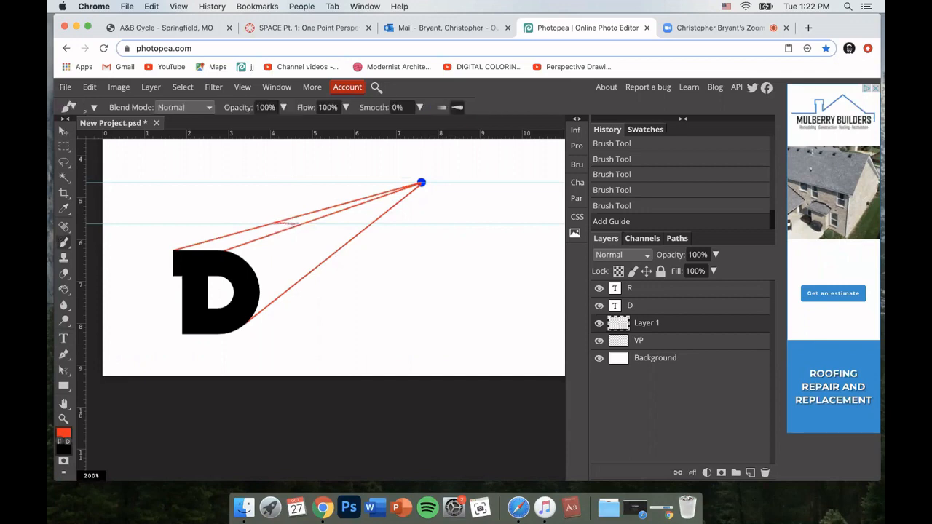
drag(315, 235, 318, 271)
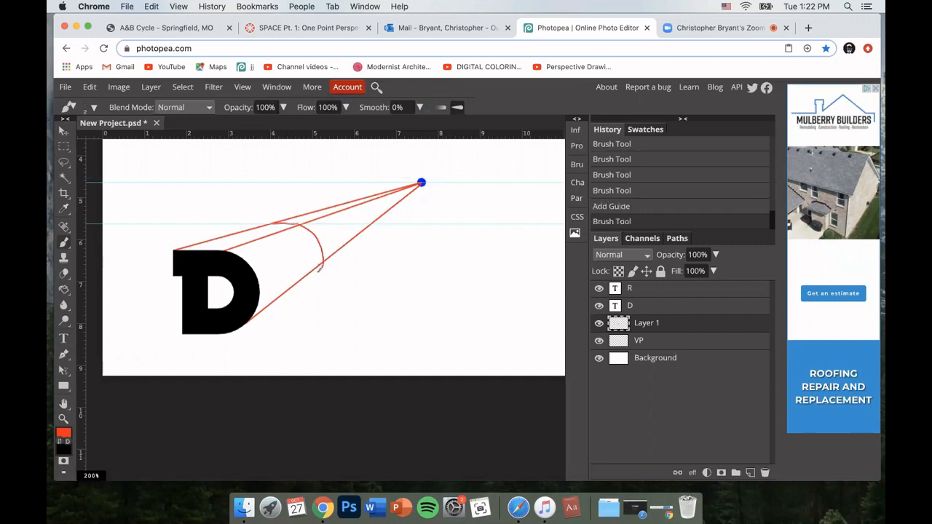
Undo the brushed rear edge strokes of the D between the perspective lines, including the repainted top edge.
key(super+z)
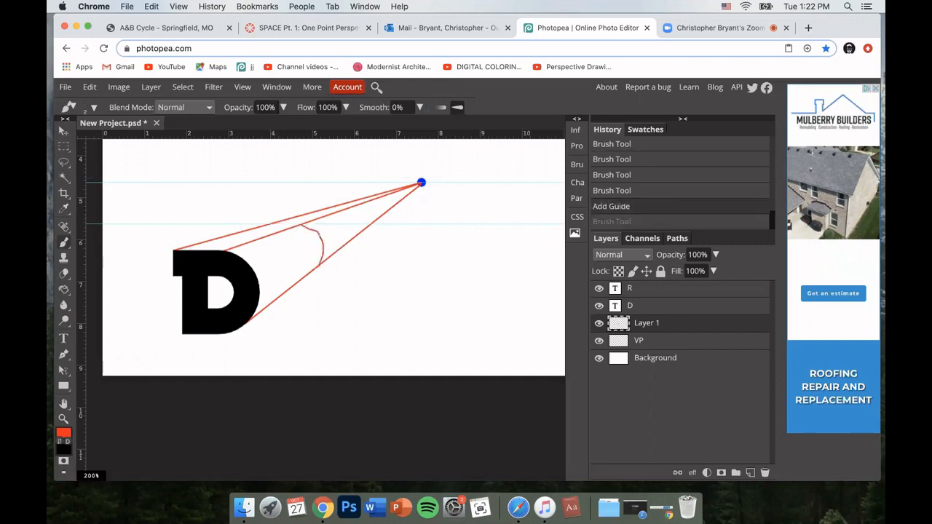
drag(299, 224, 271, 224)
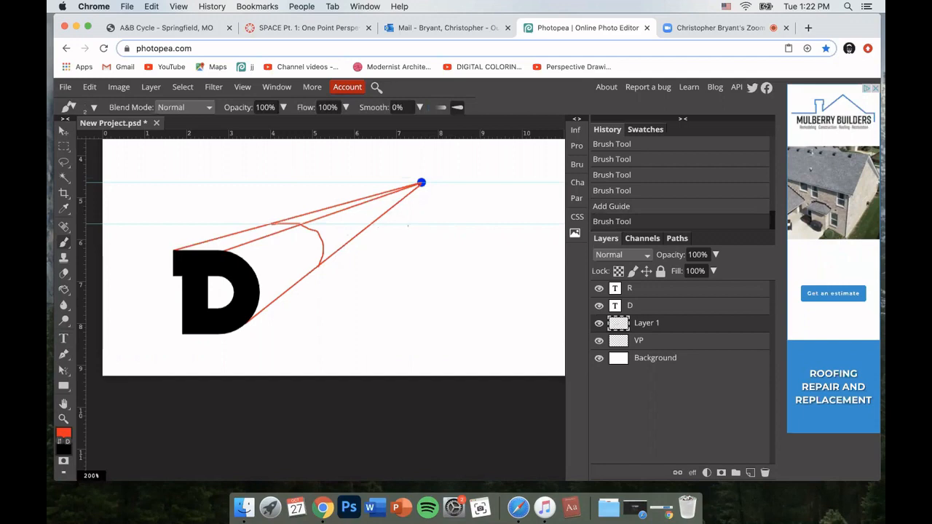
key(super+z)
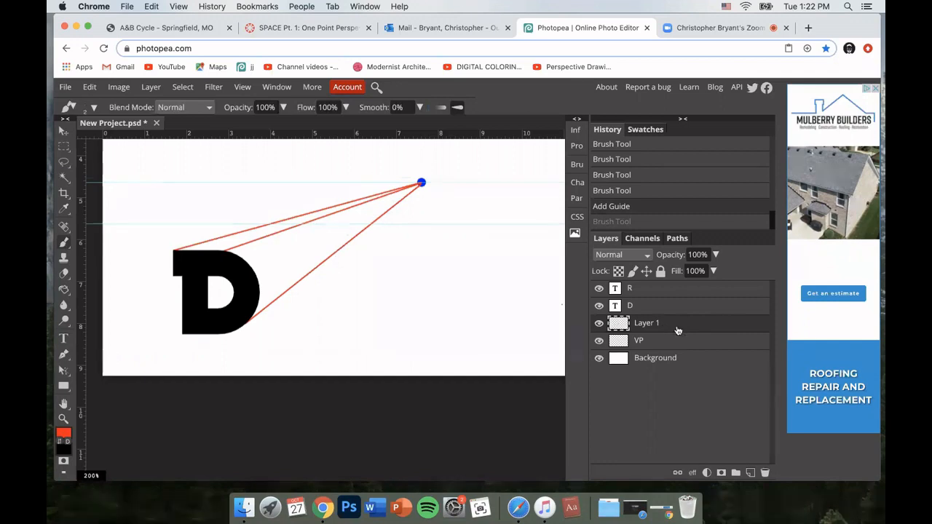
Duplicate the D text layer.
click(639, 310)
click(599, 305)
click(600, 305)
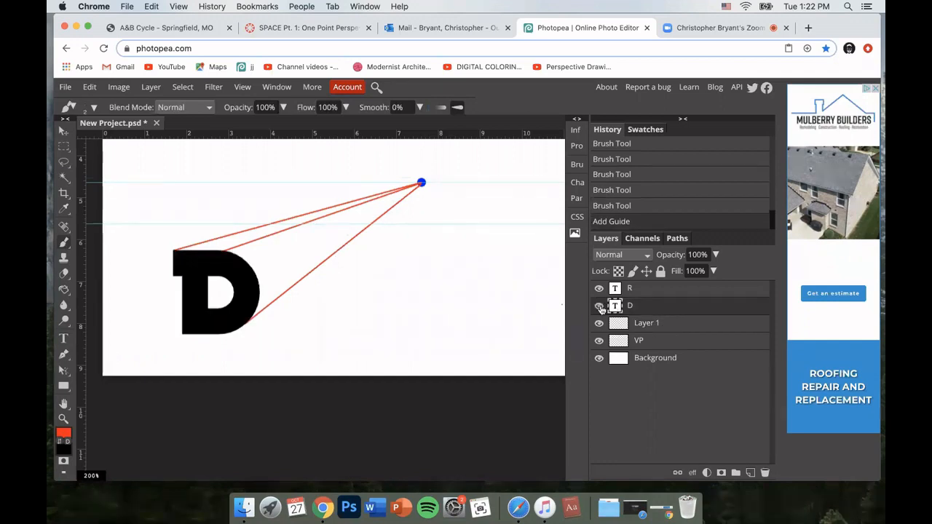
click(600, 306)
click(599, 306)
drag(667, 314, 750, 472)
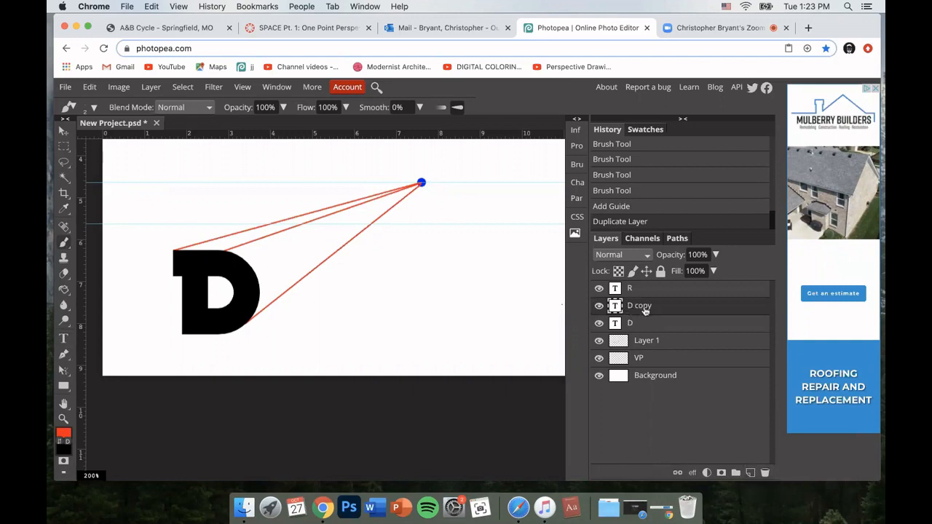
click(657, 329)
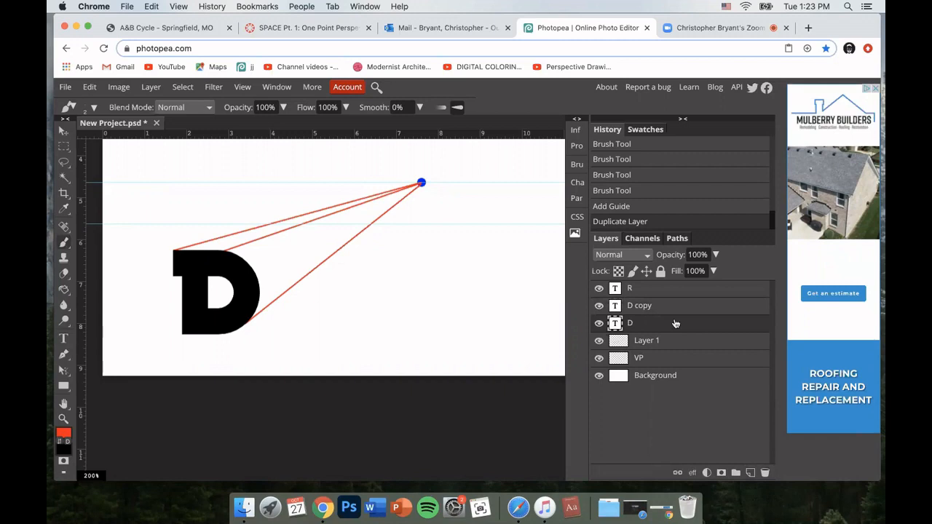
key(super+j)
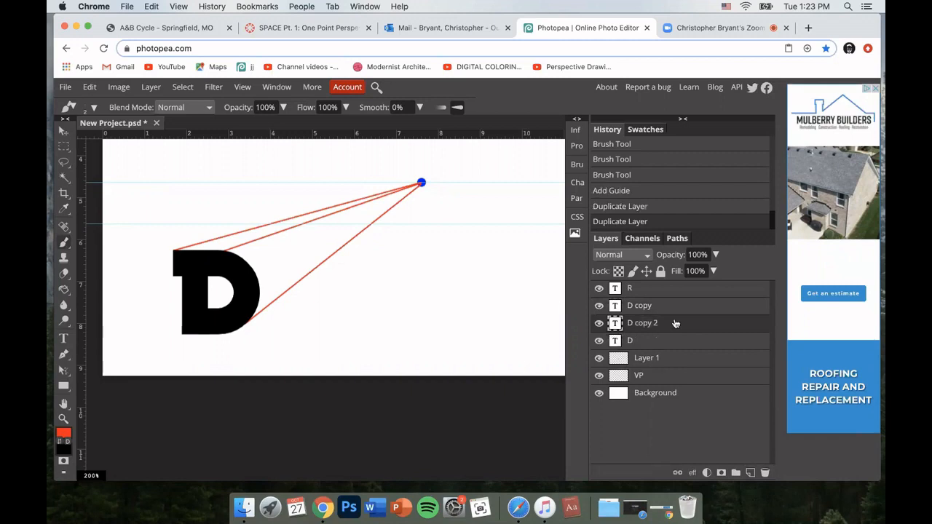
key(Delete)
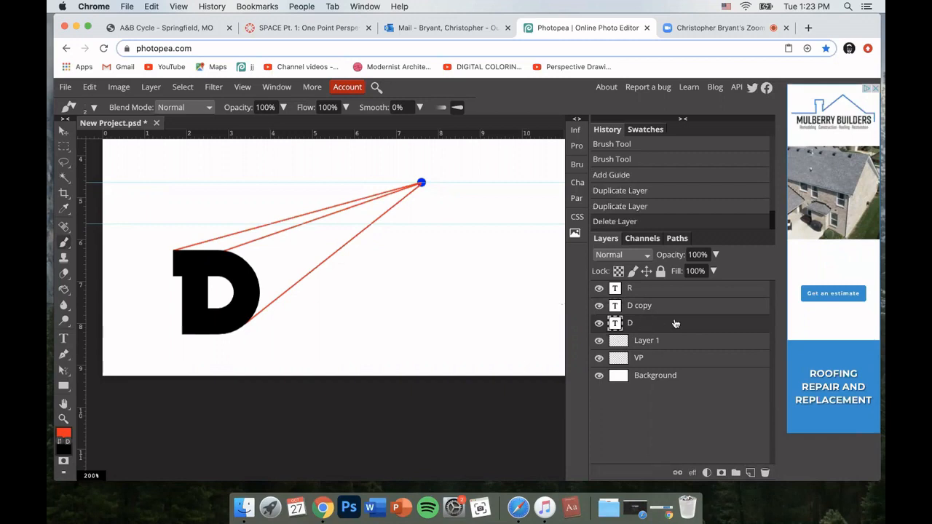
Enable a Stroke layer style on the D copy layer and set its size to 2 px.
click(670, 307)
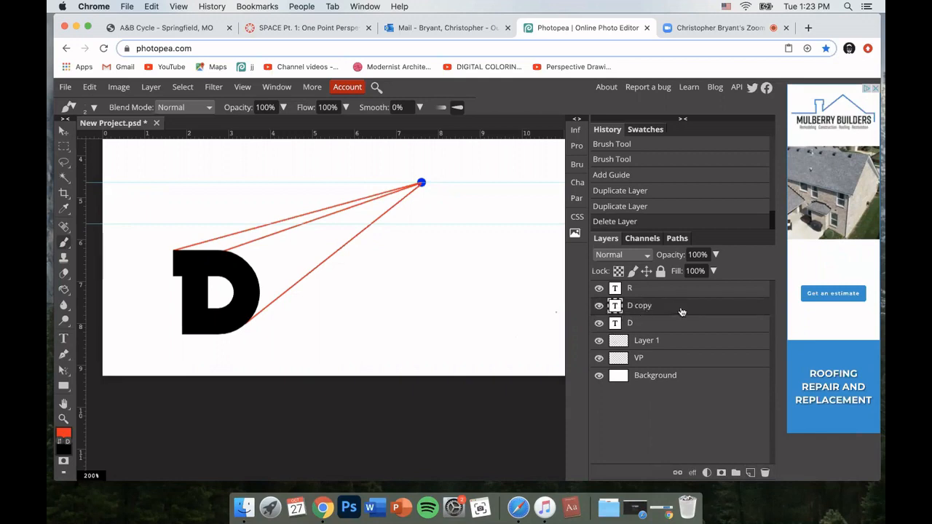
double_click(723, 309)
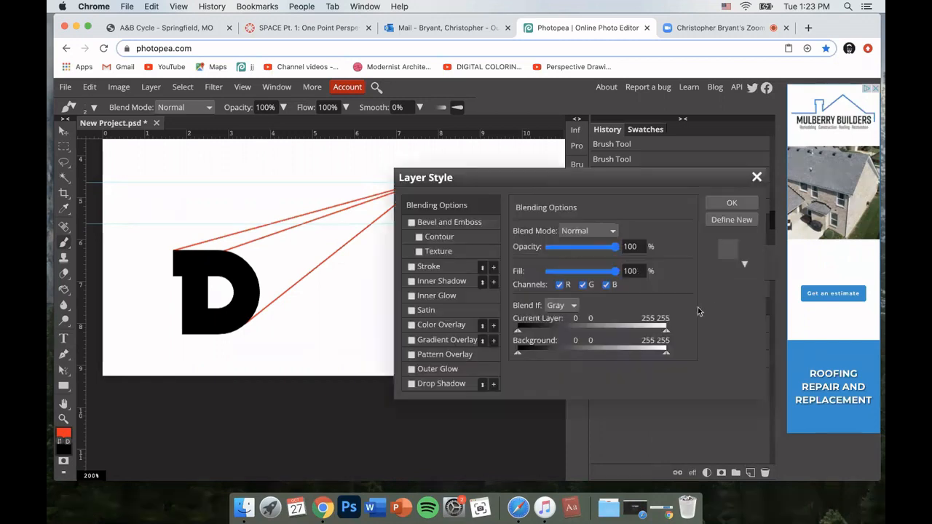
click(757, 177)
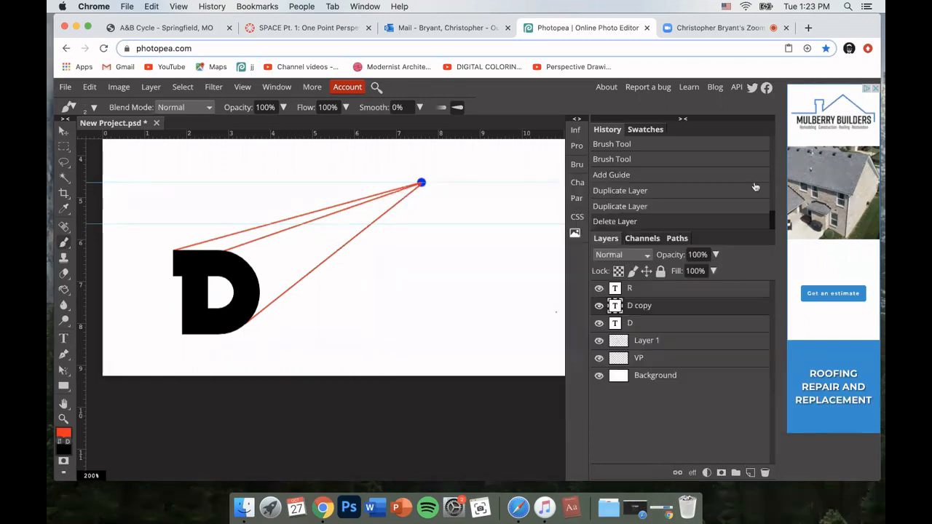
double_click(731, 312)
mouse_move(488, 175)
mouse_down()
mouse_move(439, 186)
mouse_move(489, 168)
mouse_up()
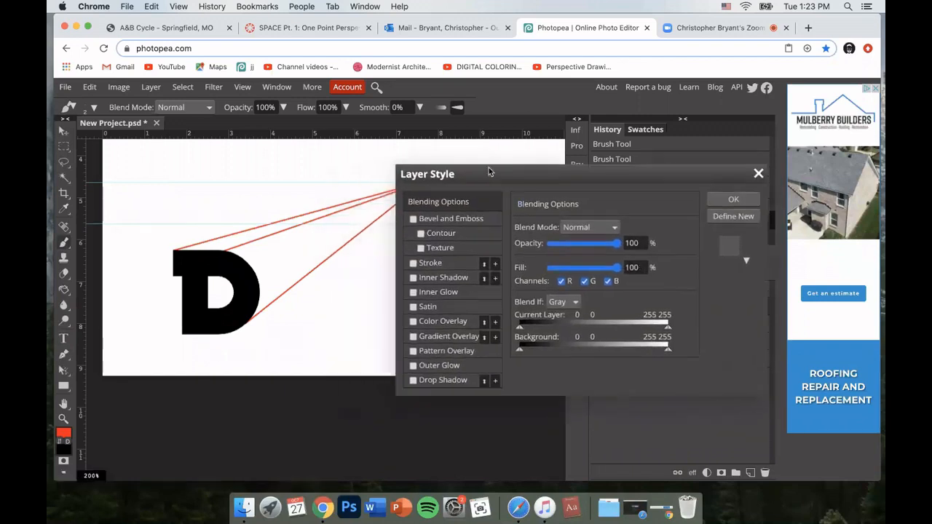
click(416, 258)
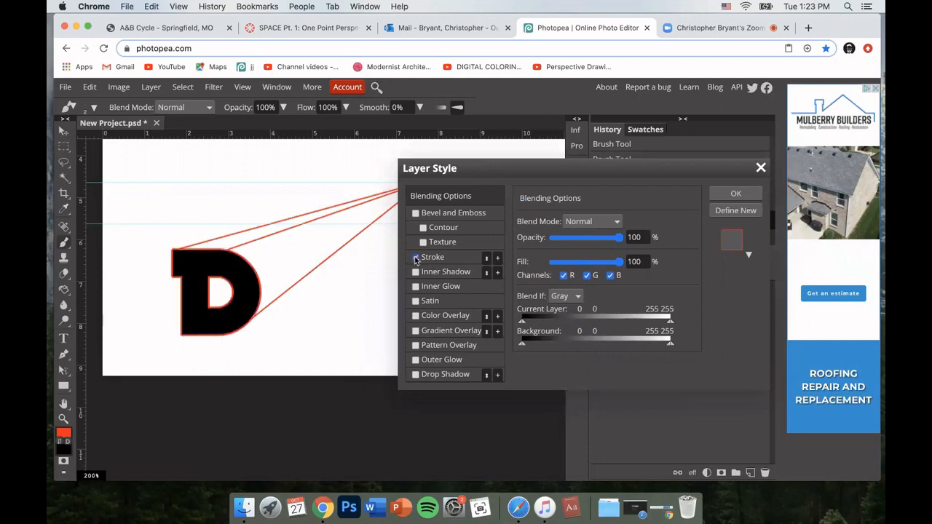
click(458, 257)
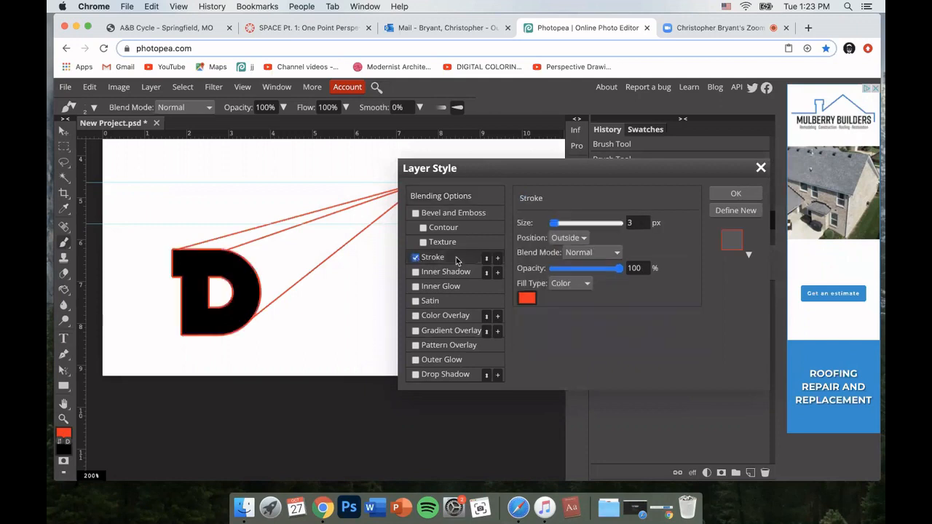
click(633, 222)
text(2)
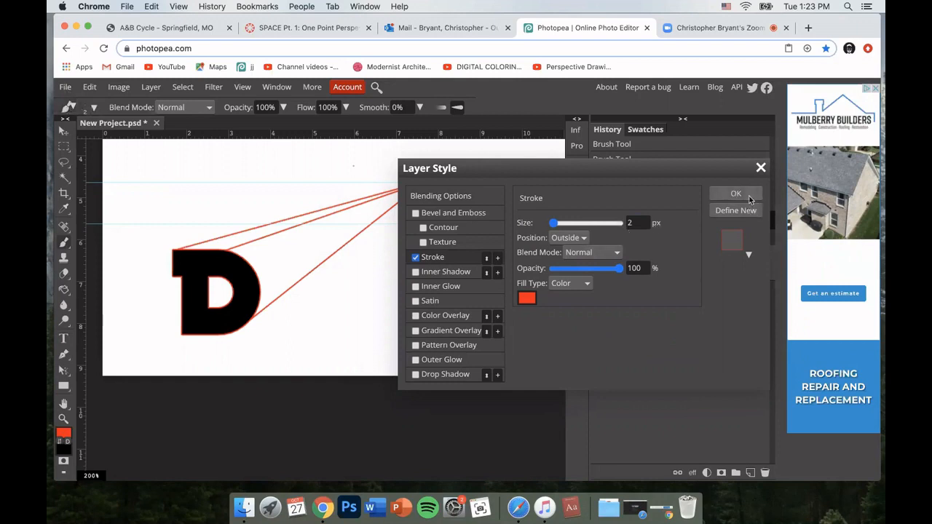
Keep the stroke's position at Outside and its colour at red ff0000, and apply the layer style.
click(579, 238)
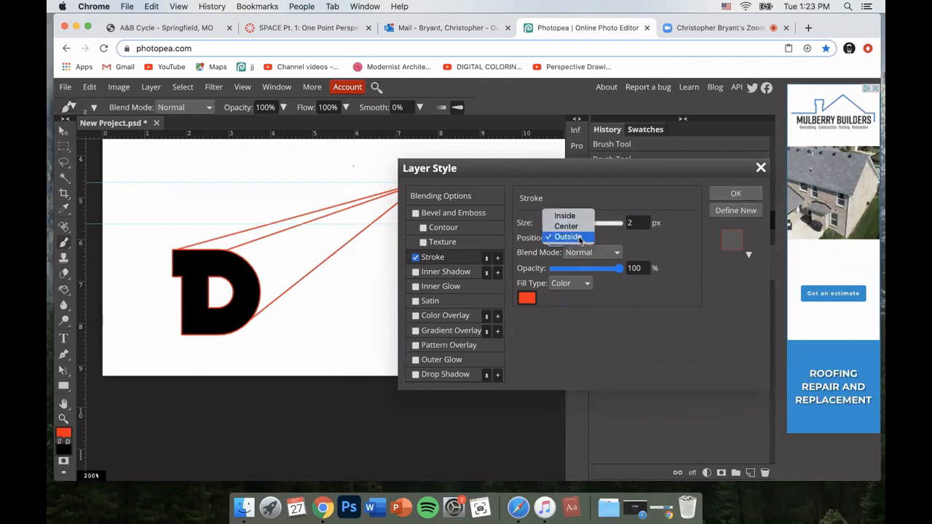
click(579, 238)
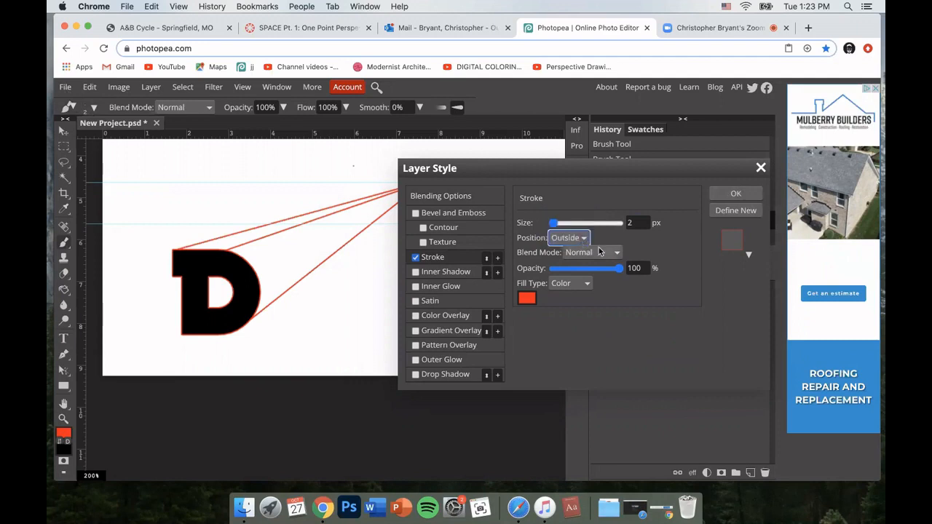
click(526, 298)
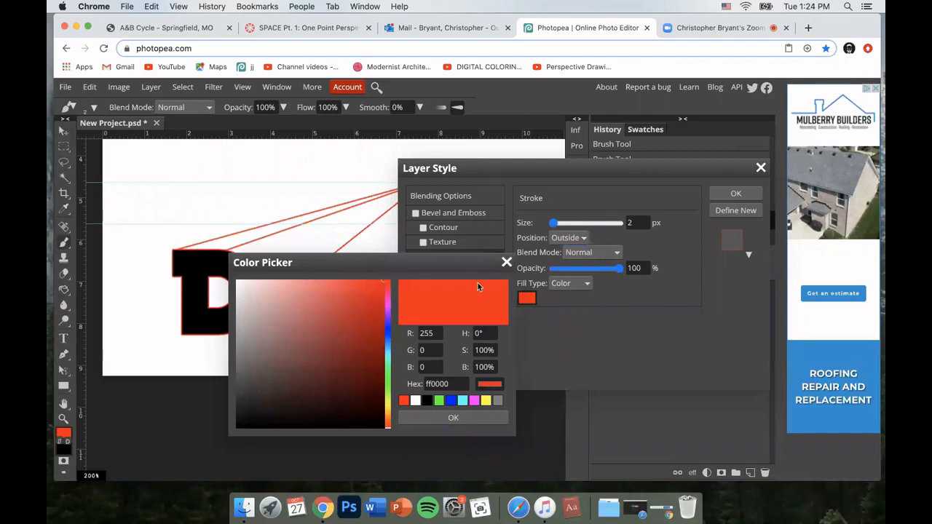
click(437, 419)
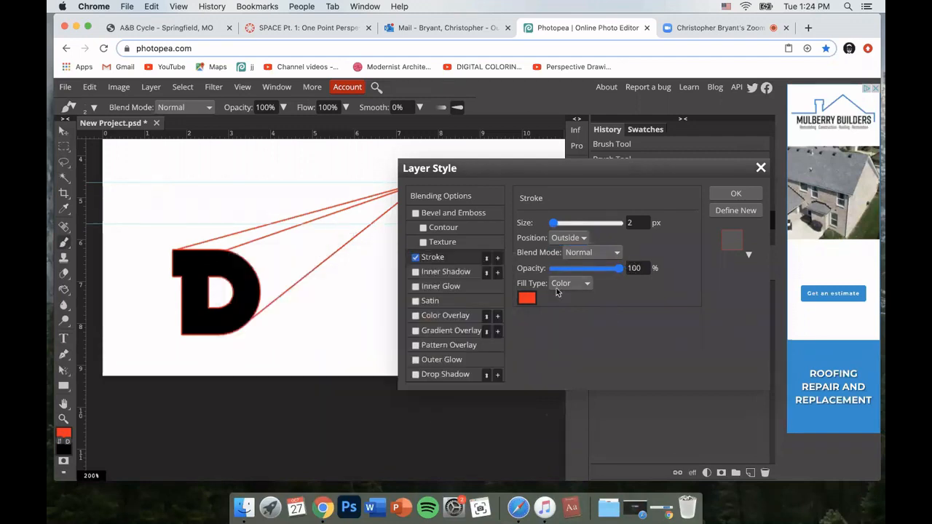
click(735, 193)
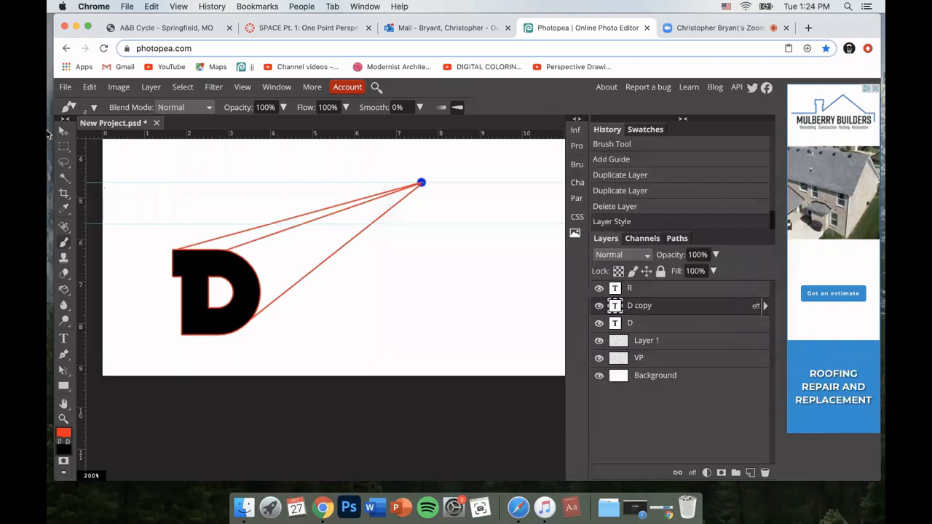
Move the D copy up to the lower guide along the top perspective line and scale it proportionally to 60.40% to fit between the lines.
click(64, 130)
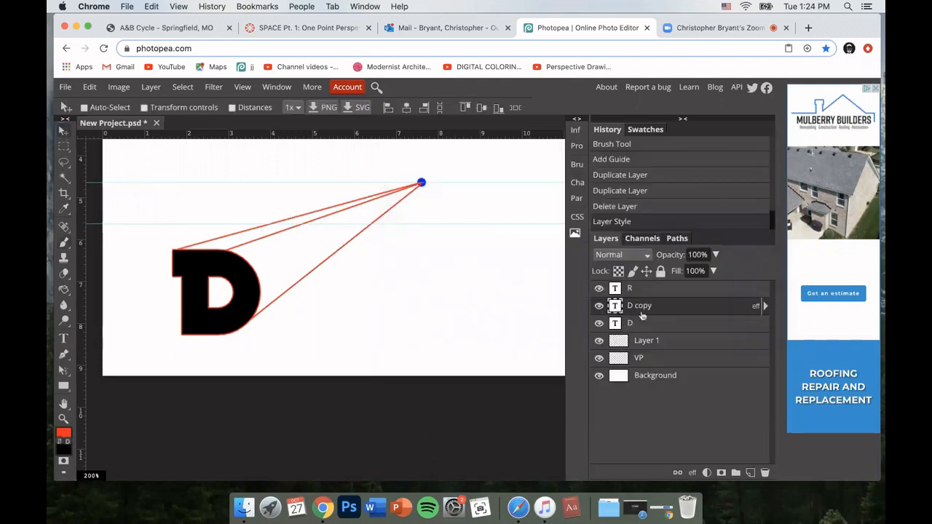
drag(215, 273, 291, 248)
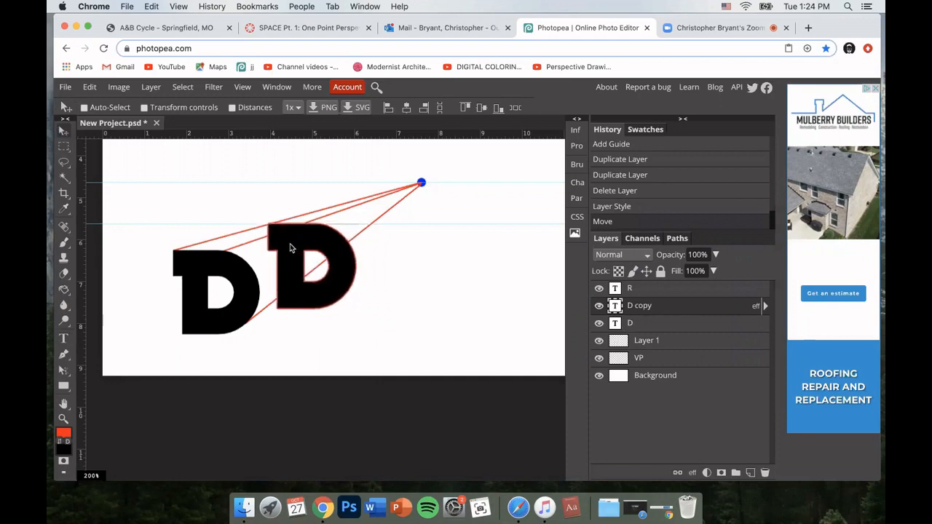
click(144, 108)
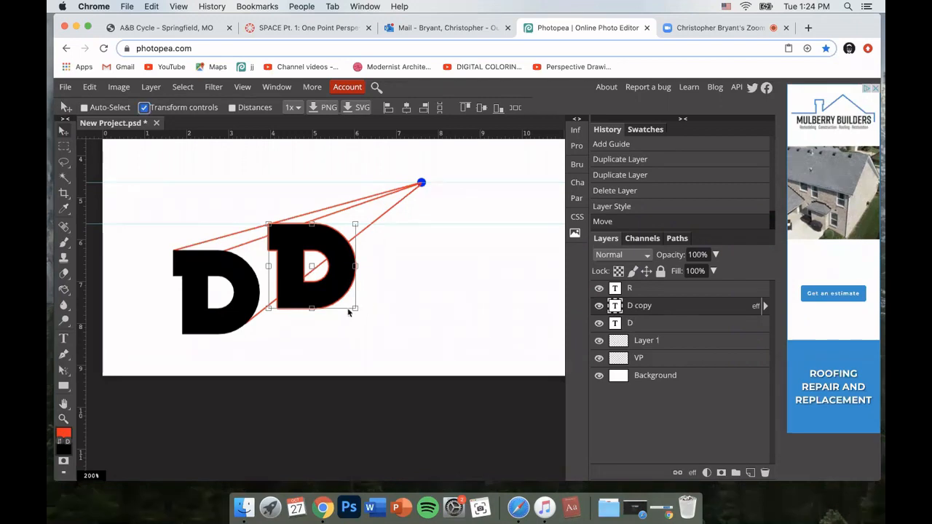
drag(355, 310, 322, 274)
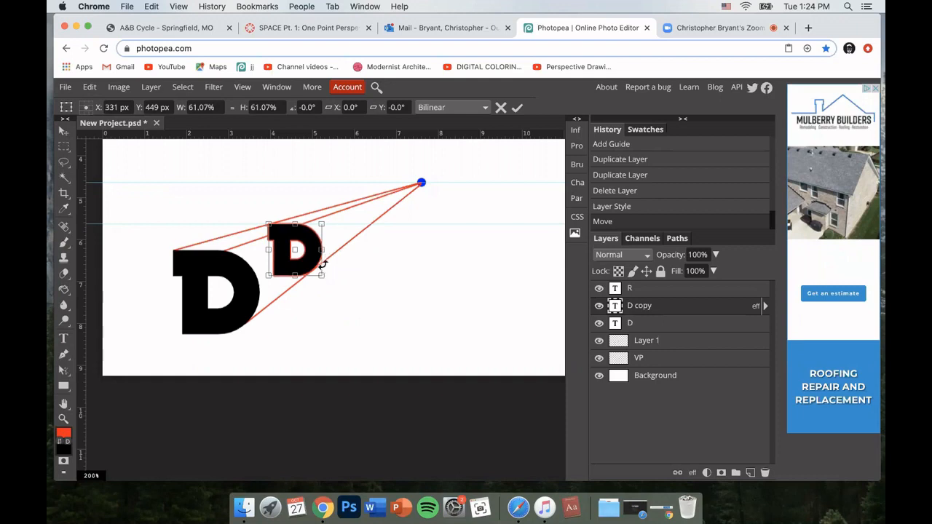
scroll(323, 265, up, 5)
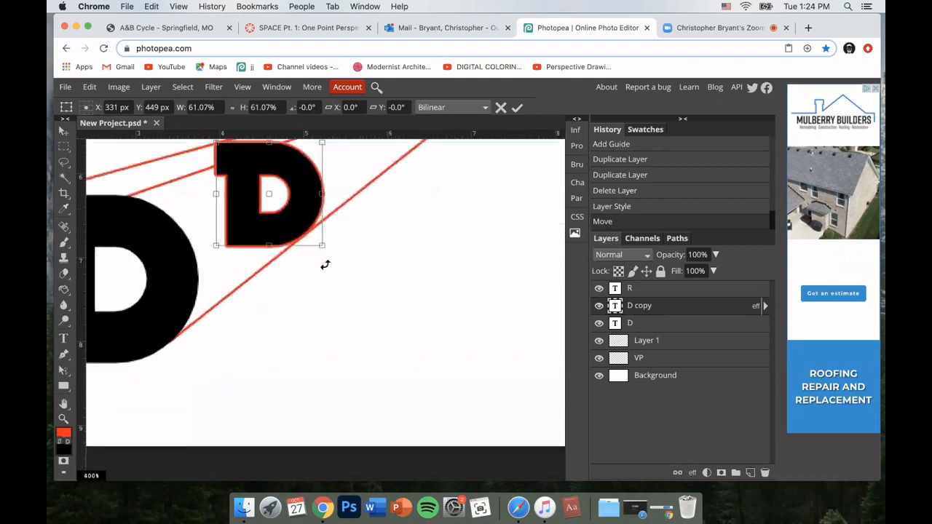
drag(299, 231, 337, 310)
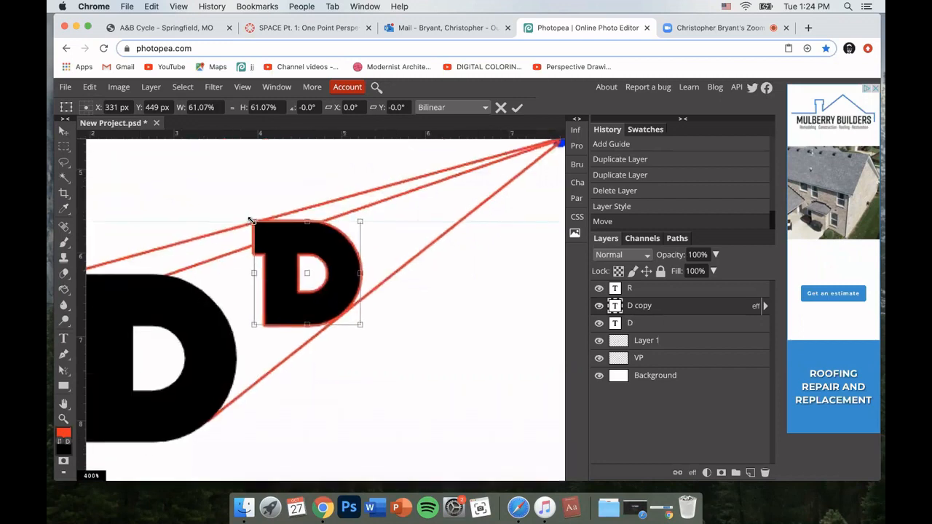
drag(253, 220, 254, 222)
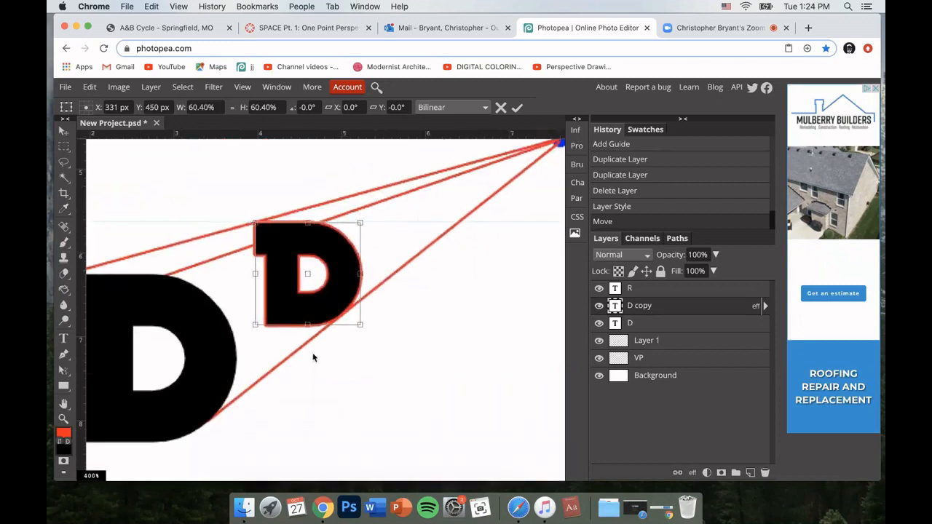
click(517, 108)
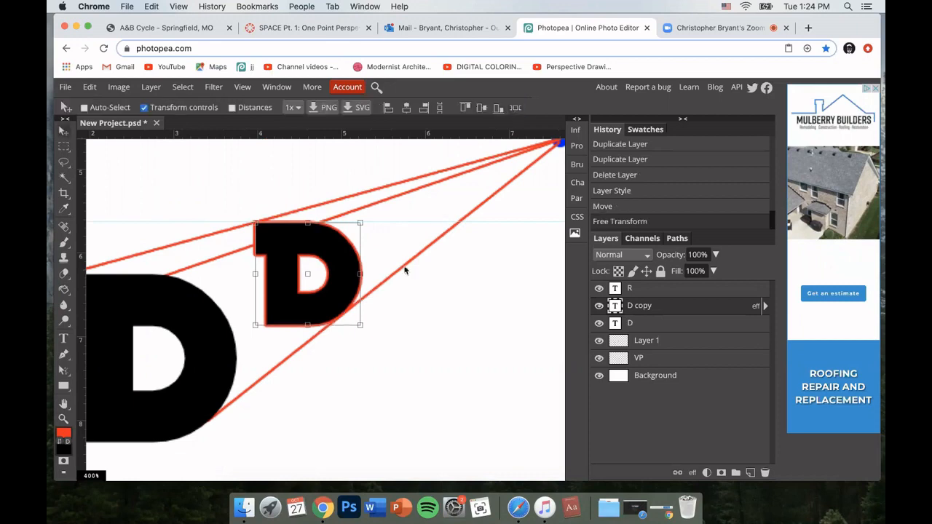
click(144, 108)
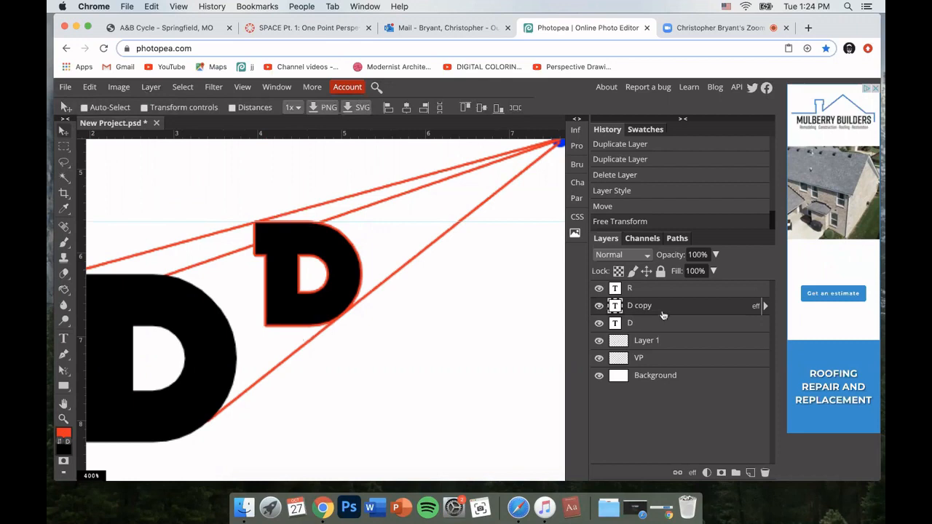
click(598, 306)
click(598, 307)
click(599, 307)
click(598, 306)
click(598, 306)
click(599, 307)
Rasterize the D copy text layer and its stroke layer style.
right_click(707, 308)
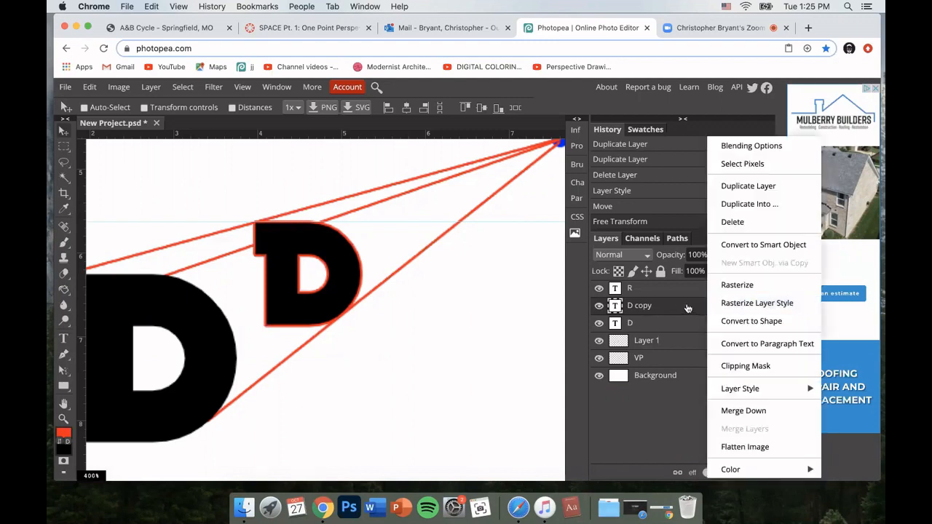
click(737, 285)
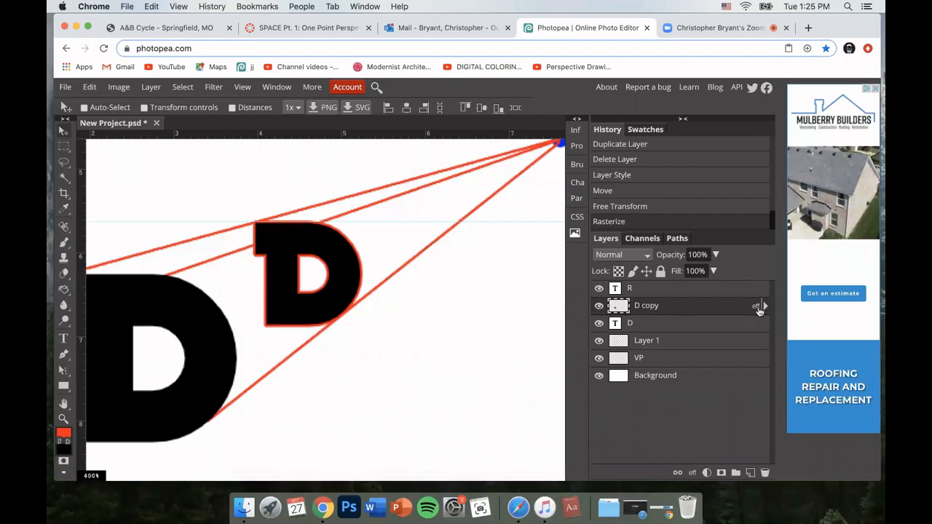
right_click(709, 307)
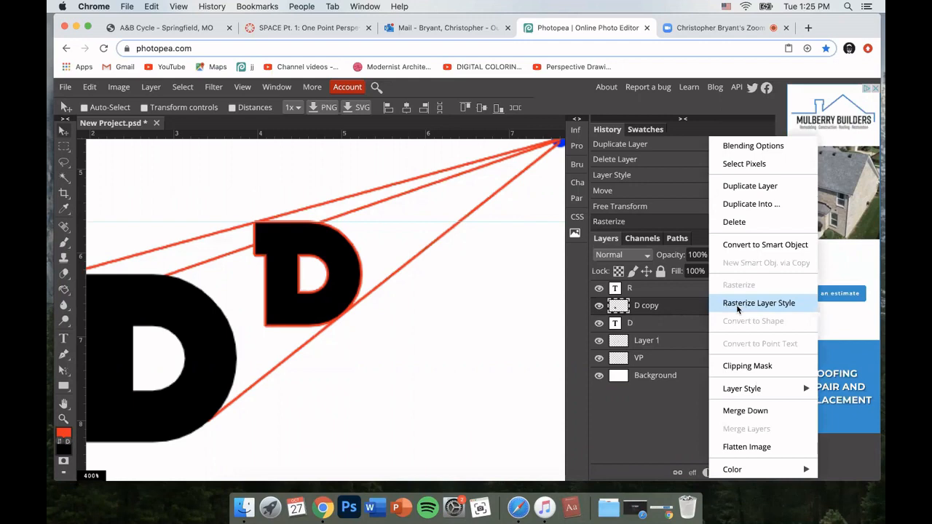
click(738, 309)
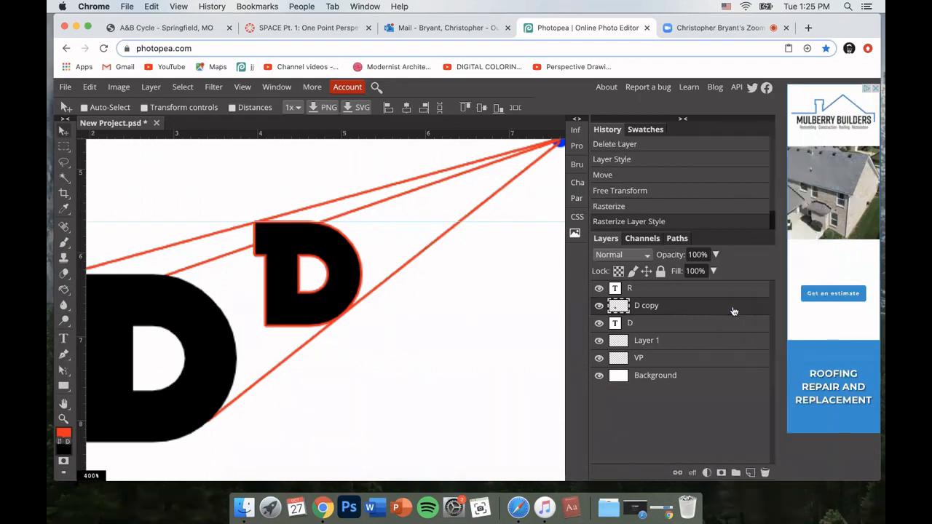
click(599, 309)
click(599, 308)
click(599, 309)
click(599, 309)
Select the black fill of the D copy with the Magic Wand at a tolerance of 16.
right_click(65, 180)
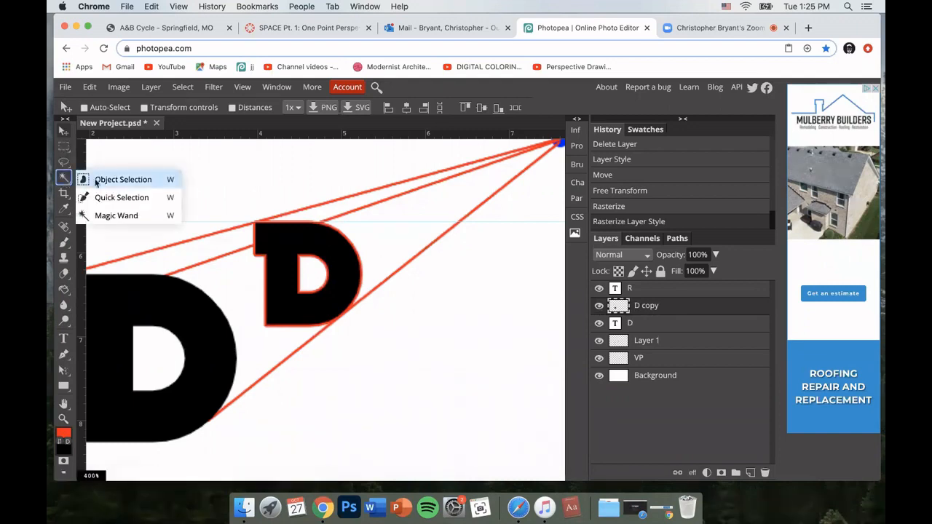
click(84, 216)
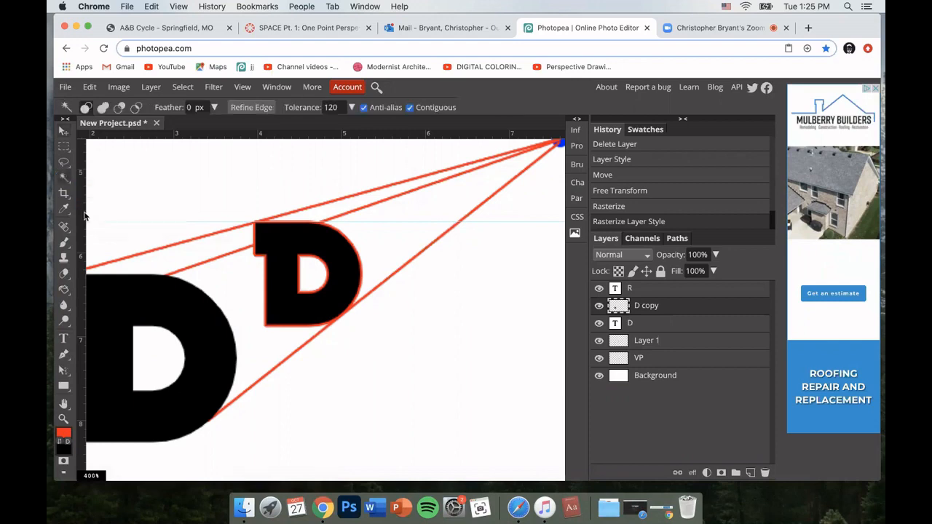
click(309, 239)
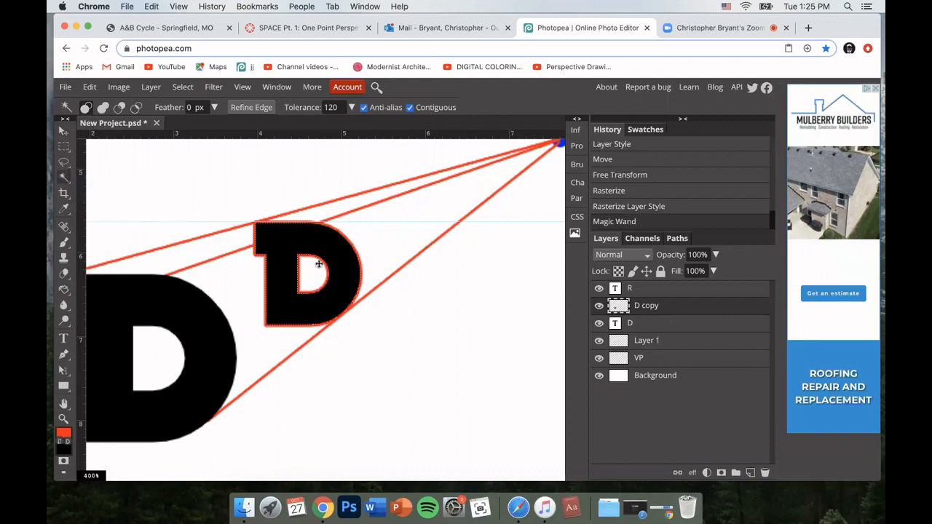
key(super+z)
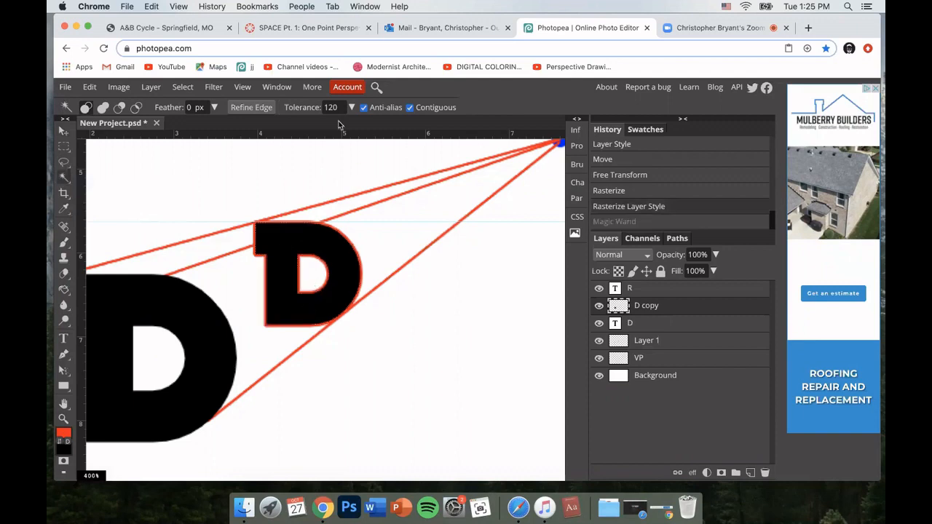
click(334, 107)
text(16)
click(343, 236)
key(Delete)
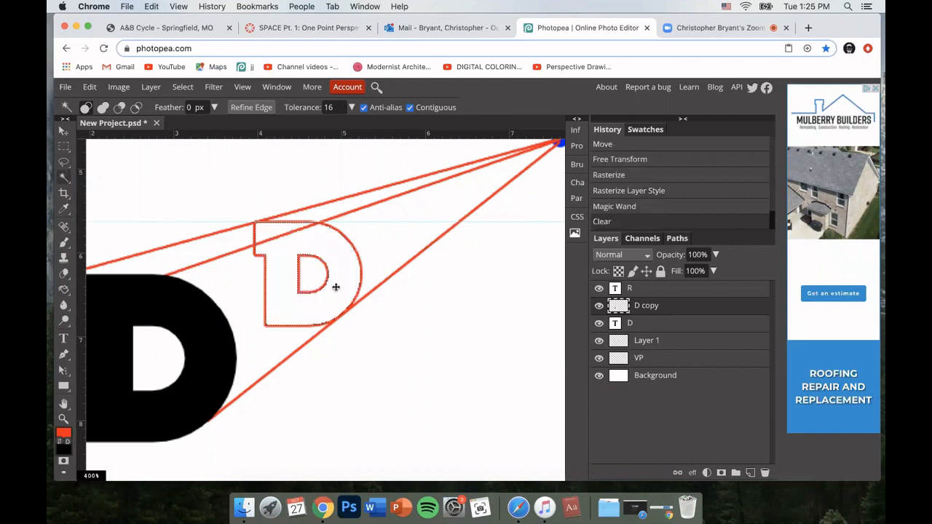
key(super+d)
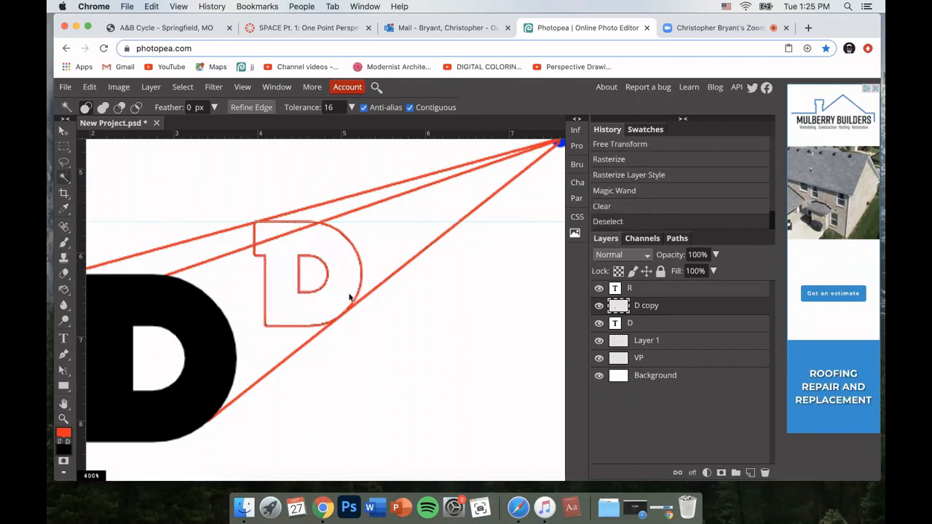
key(super+z)
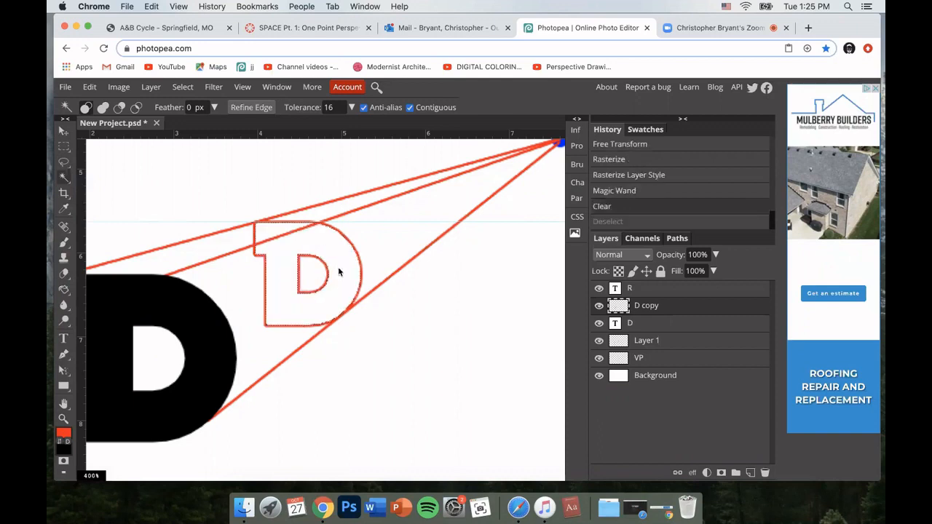
key(super+z)
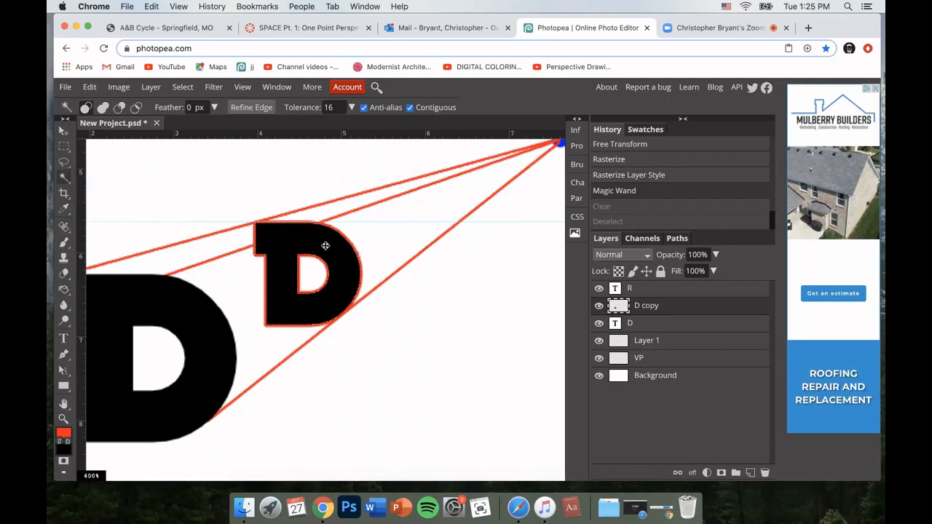
Delete the selected black fill from the D copy layer and clear the selection.
key(Delete)
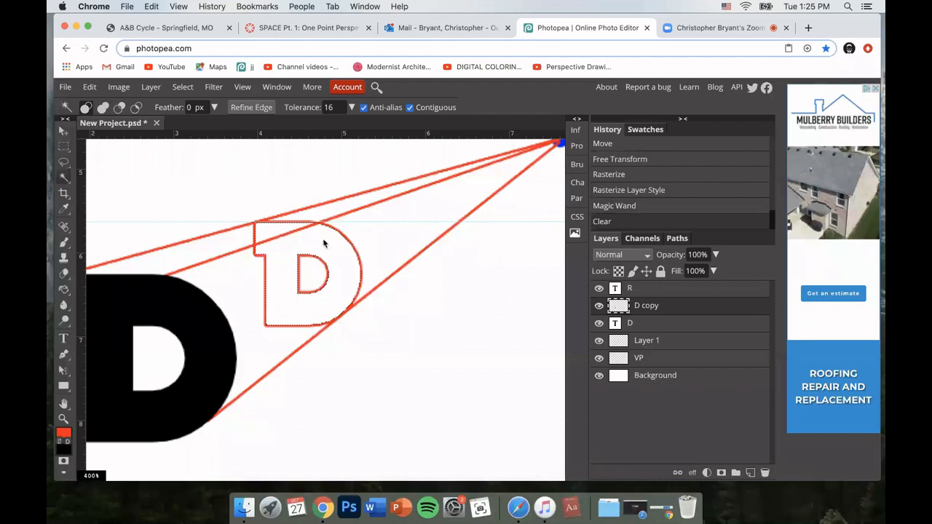
key(super+d)
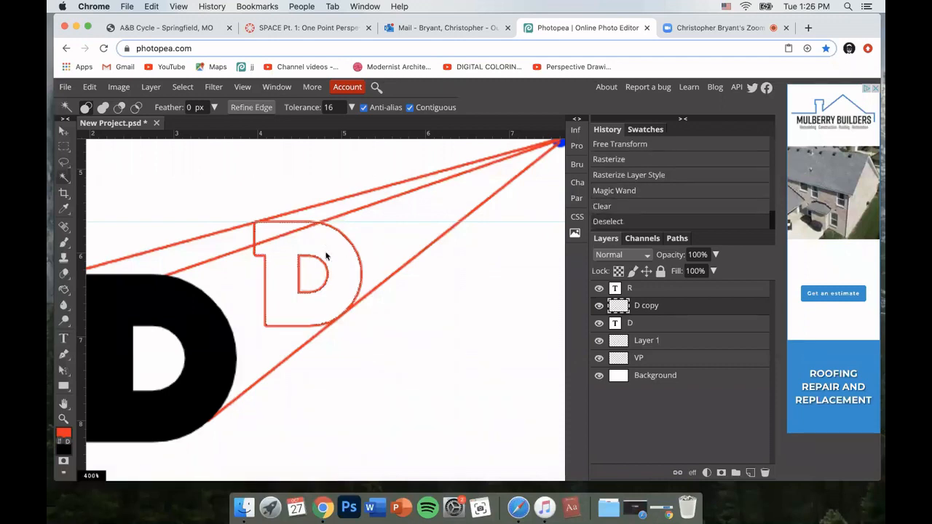
click(598, 307)
click(598, 307)
Erase the left, bottom and inner edges of the D copy's red outline, keeping its top edge and right-hand curve.
click(64, 273)
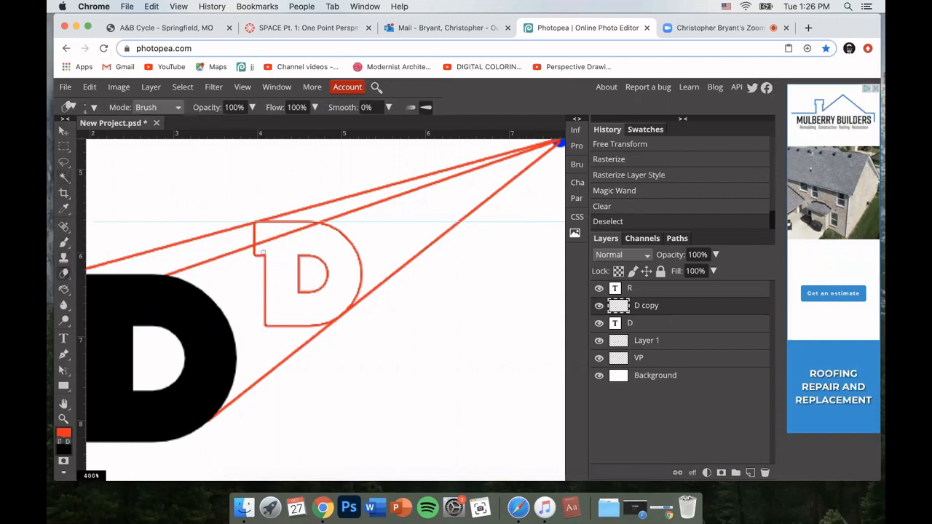
mouse_move(260, 255)
mouse_down()
mouse_move(267, 306)
mouse_move(288, 315)
mouse_move(323, 308)
mouse_move(308, 270)
mouse_move(289, 264)
mouse_move(311, 279)
mouse_move(311, 235)
mouse_move(255, 237)
mouse_up()
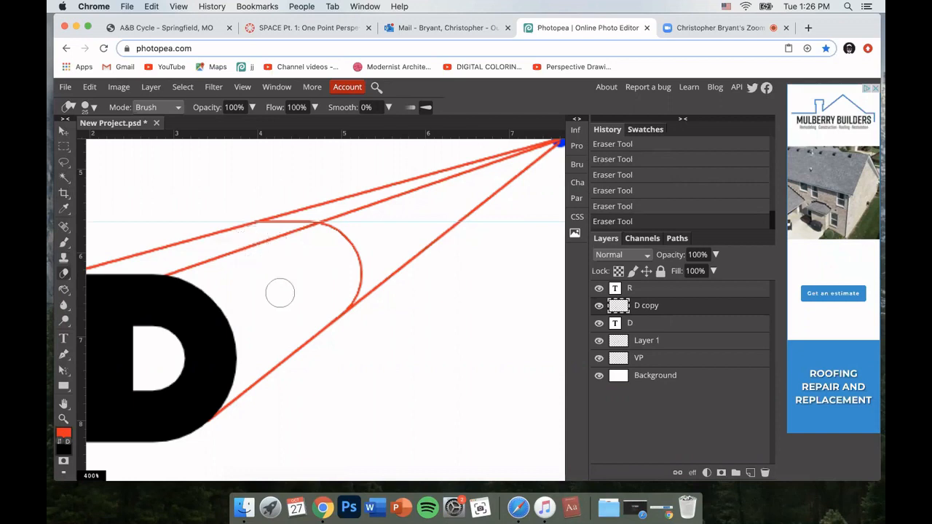
click(64, 132)
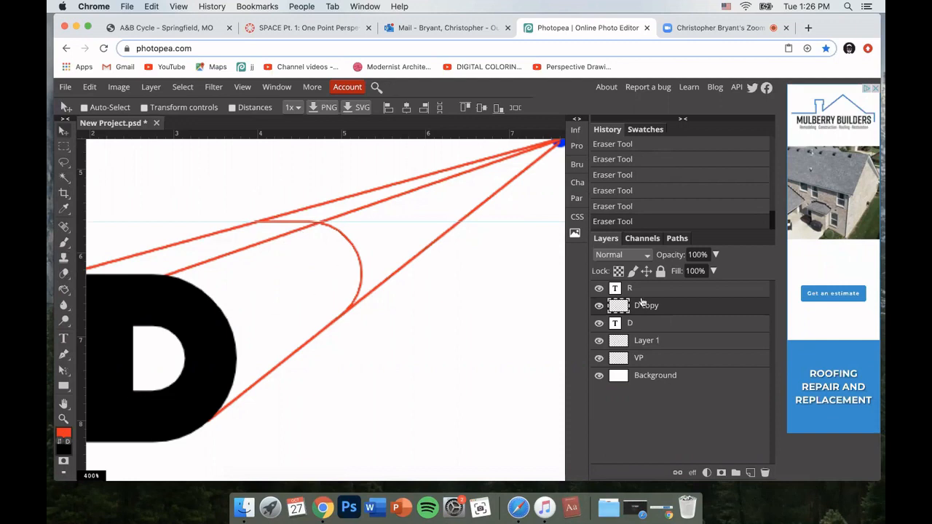
click(599, 306)
click(599, 306)
On Layer 1, erase the lower perspective line between the D's rear curve and the vanishing point.
click(627, 343)
click(599, 340)
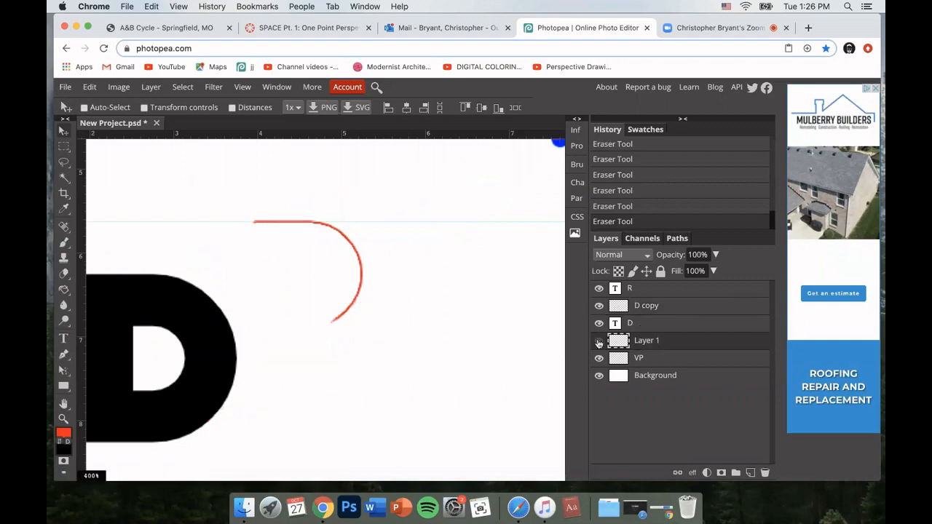
click(599, 341)
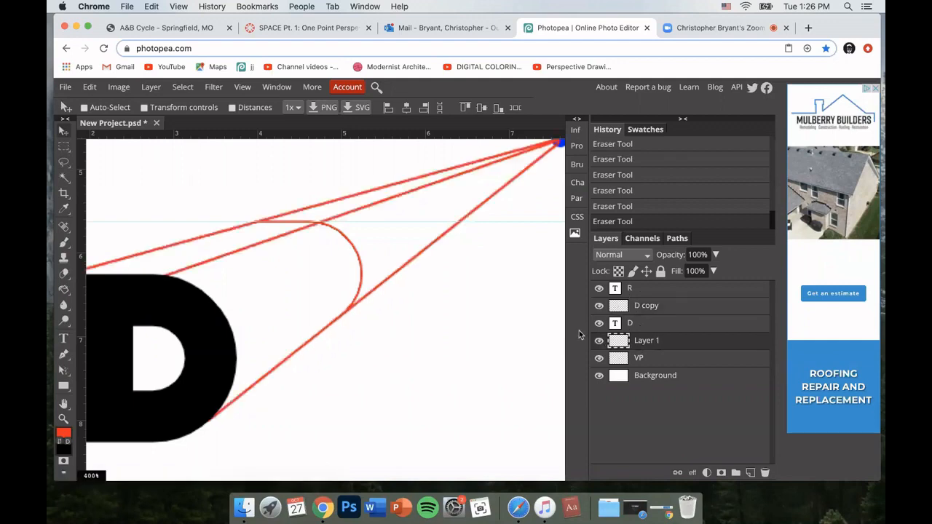
click(599, 342)
click(599, 341)
mouse_move(479, 318)
mouse_down()
mouse_move(352, 314)
mouse_move(450, 317)
mouse_up()
key(e)
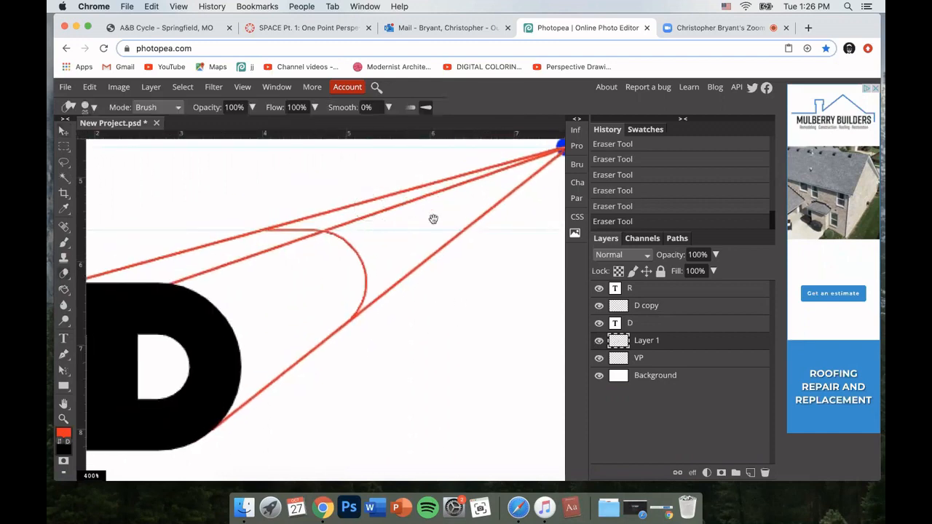
drag(439, 230, 372, 250)
mouse_move(481, 186)
mouse_down()
mouse_move(386, 258)
mouse_move(299, 346)
mouse_up()
Erase the two upper perspective lines where they extend past the D's rear top edge.
key(space)
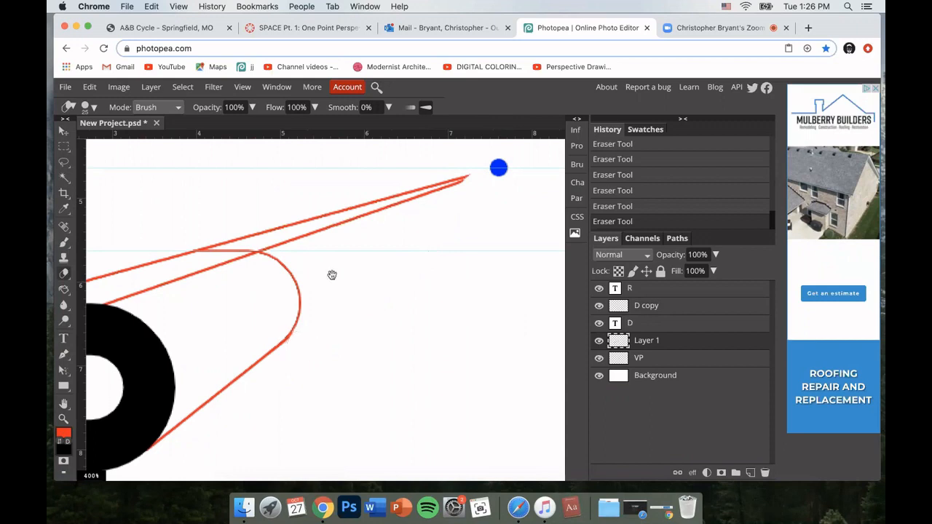
mouse_move(332, 273)
mouse_down()
mouse_move(402, 308)
mouse_move(370, 291)
mouse_move(357, 313)
mouse_up()
mouse_move(482, 229)
mouse_down()
mouse_move(312, 275)
mouse_move(231, 283)
mouse_up()
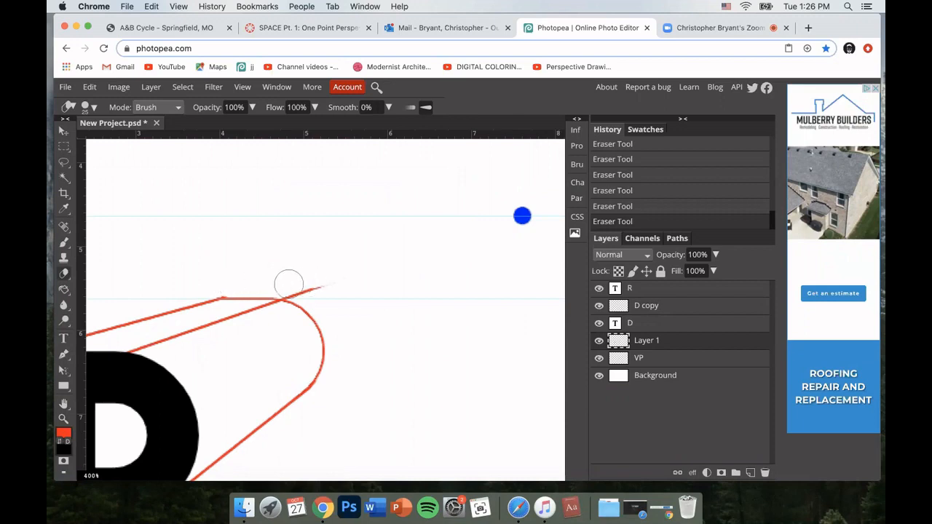
drag(289, 284, 411, 267)
Brush a straight red line from the lower-left inner corner of the D's opening to the blue vanishing point.
drag(405, 317, 452, 220)
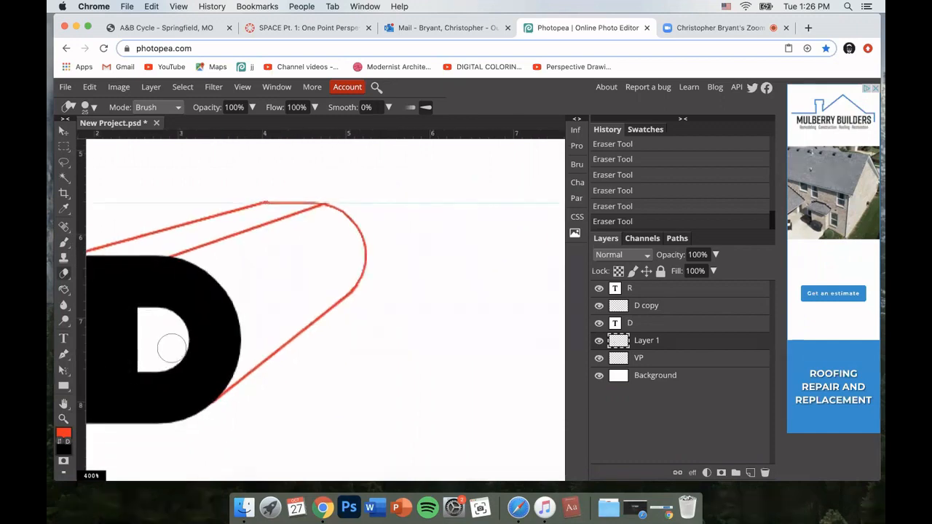
key(b)
drag(390, 296, 325, 350)
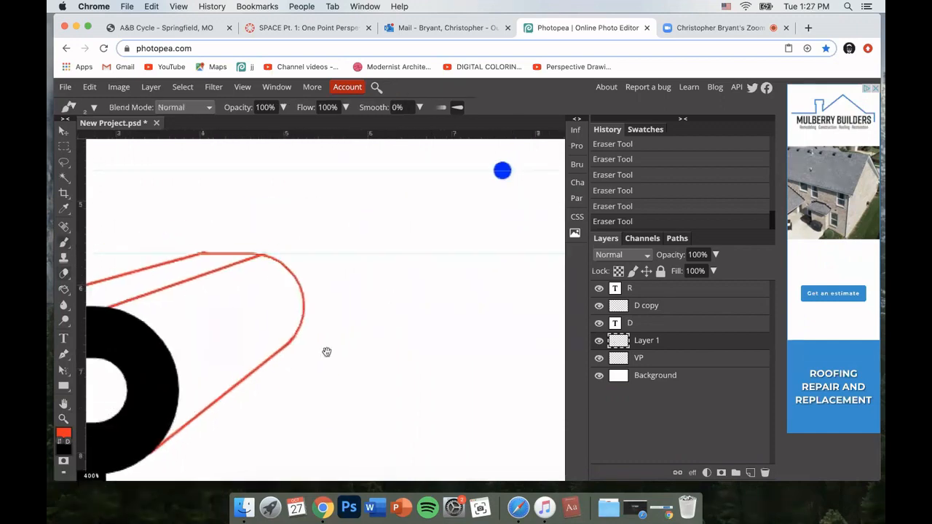
key(ctrl+minus)
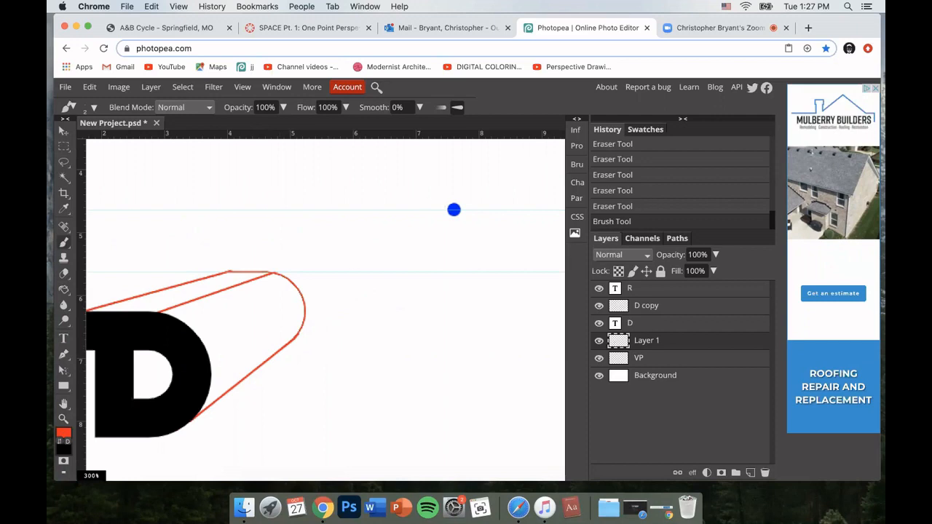
shift+click(454, 210)
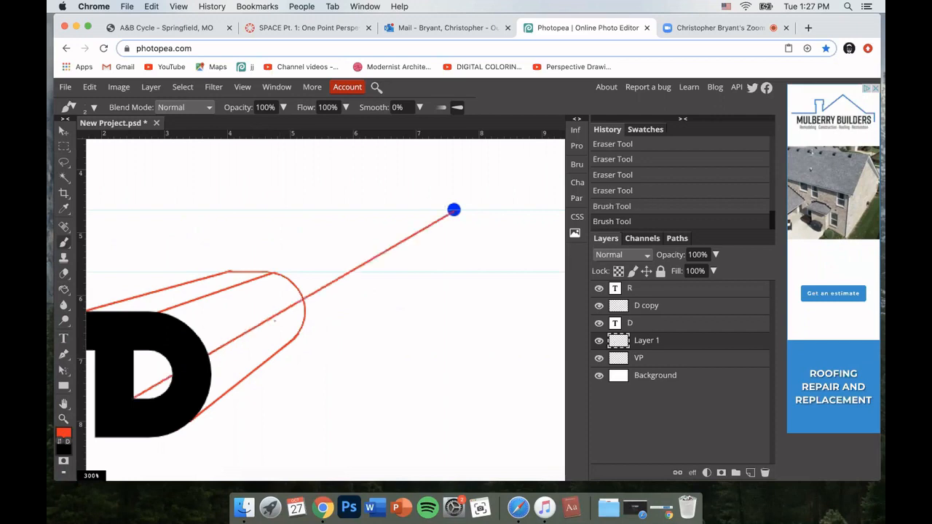
Erase the new perspective line on Layer 1 everywhere outside the D's inner opening.
key(e)
mouse_move(295, 319)
mouse_down()
mouse_move(281, 316)
mouse_move(191, 368)
mouse_up()
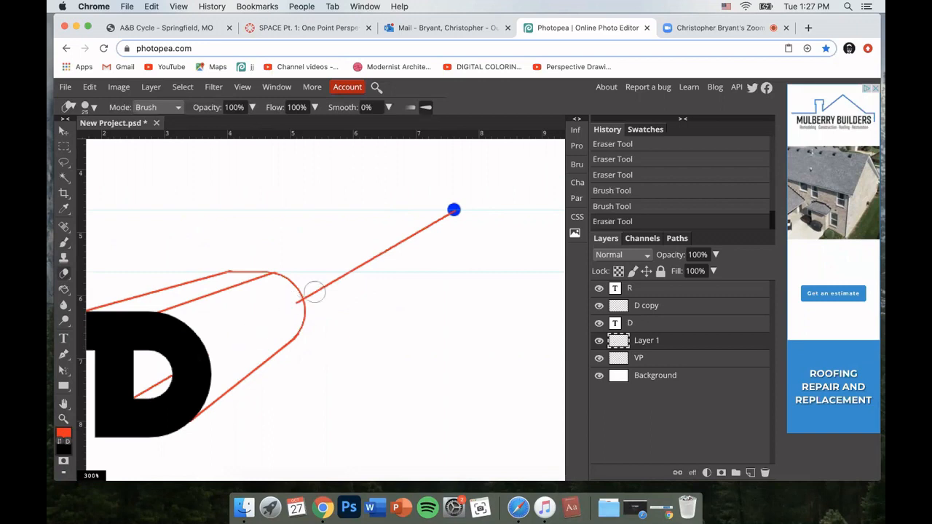
drag(335, 282, 449, 208)
mouse_move(308, 285)
mouse_down()
mouse_move(328, 275)
mouse_move(318, 300)
mouse_up()
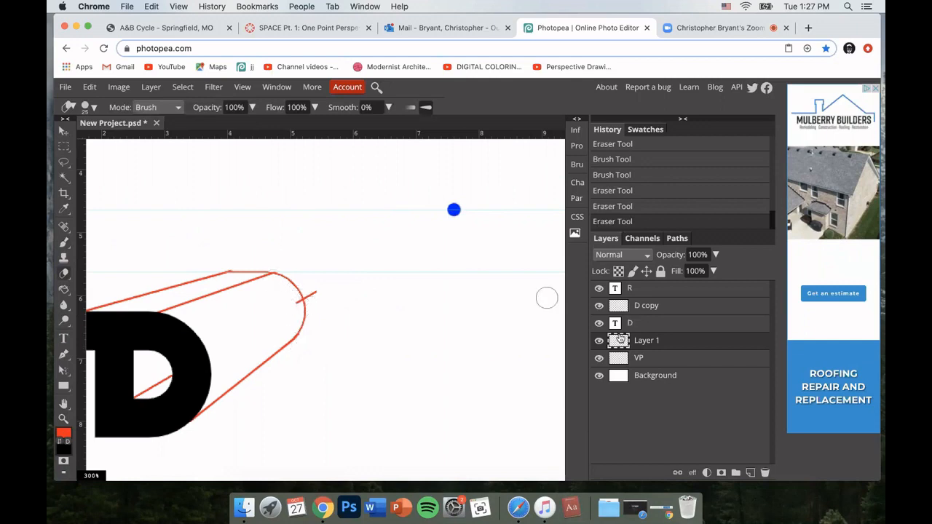
click(599, 341)
click(599, 340)
click(599, 341)
click(599, 341)
mouse_move(320, 281)
mouse_down()
mouse_move(280, 314)
mouse_move(304, 304)
mouse_up()
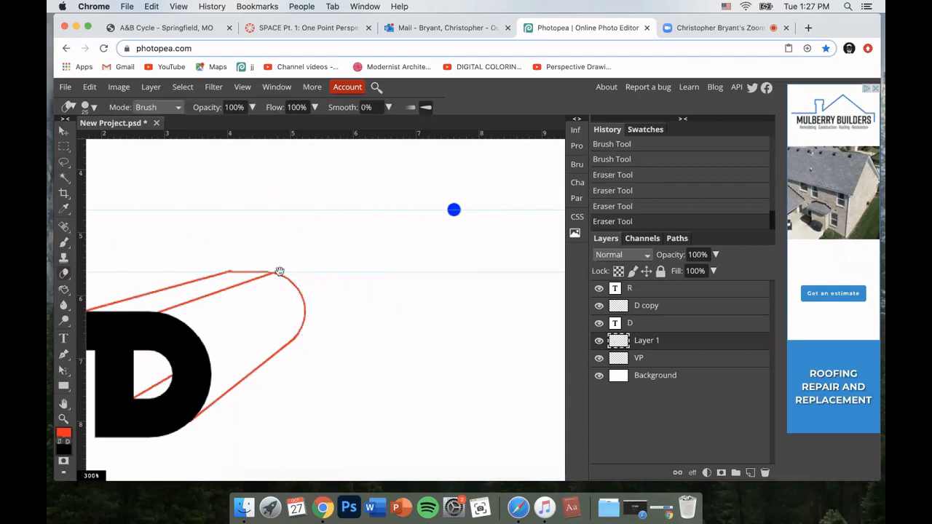
Group the D copy, D and Layer 1 layers into one folder.
scroll(280, 272, up, 1)
scroll(291, 302, up, 3)
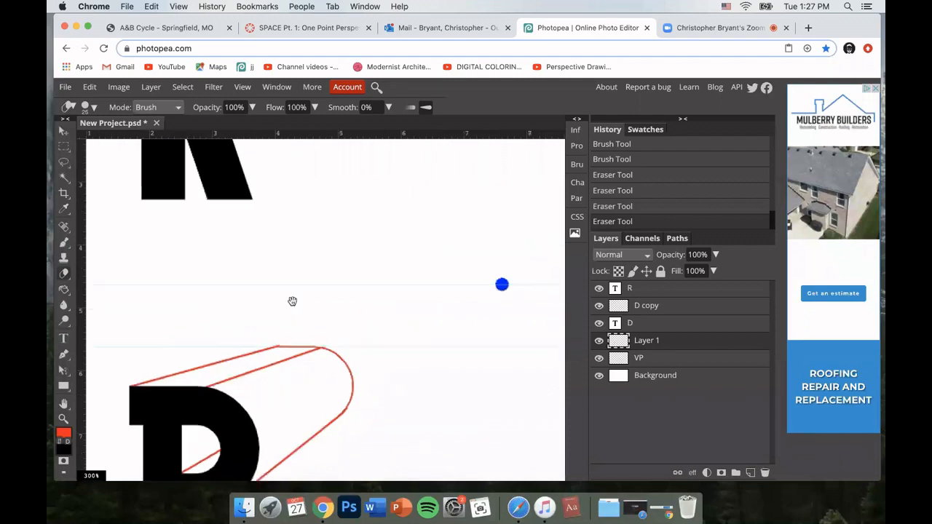
scroll(279, 295, up, 3)
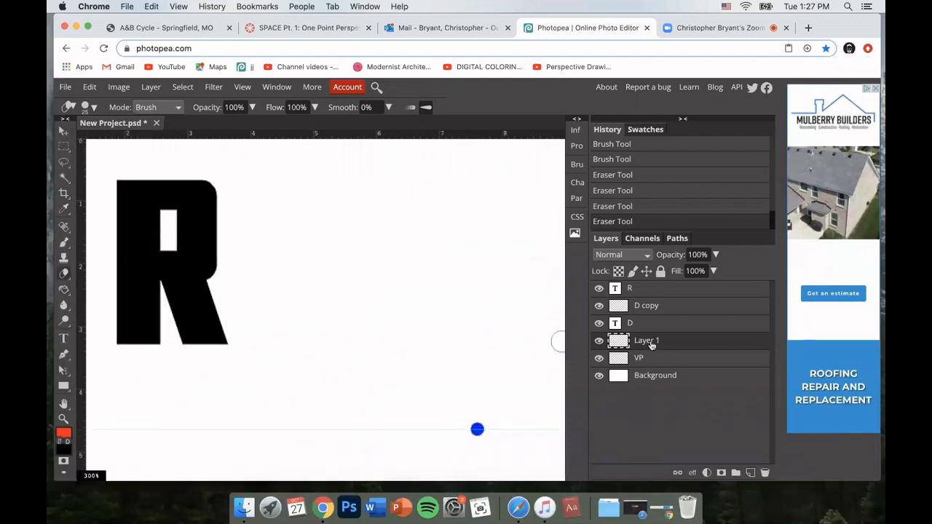
click(625, 295)
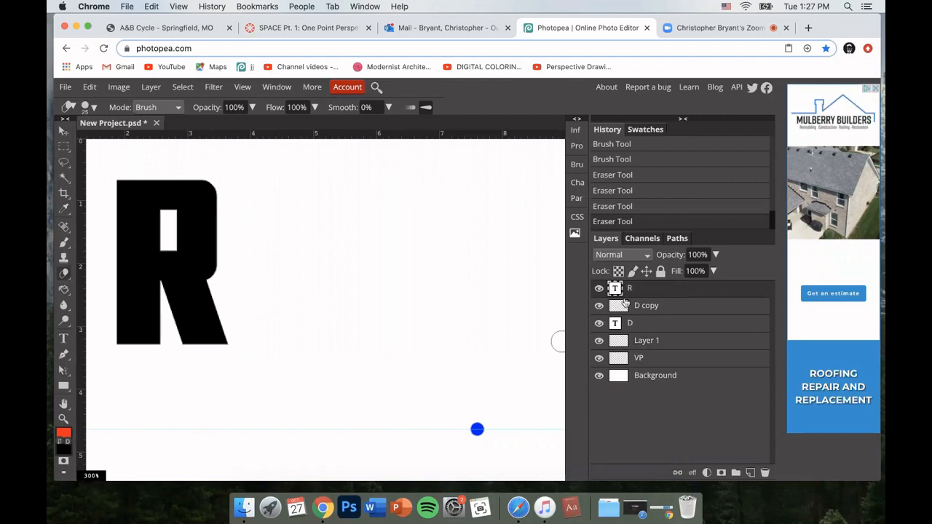
click(676, 310)
click(682, 340)
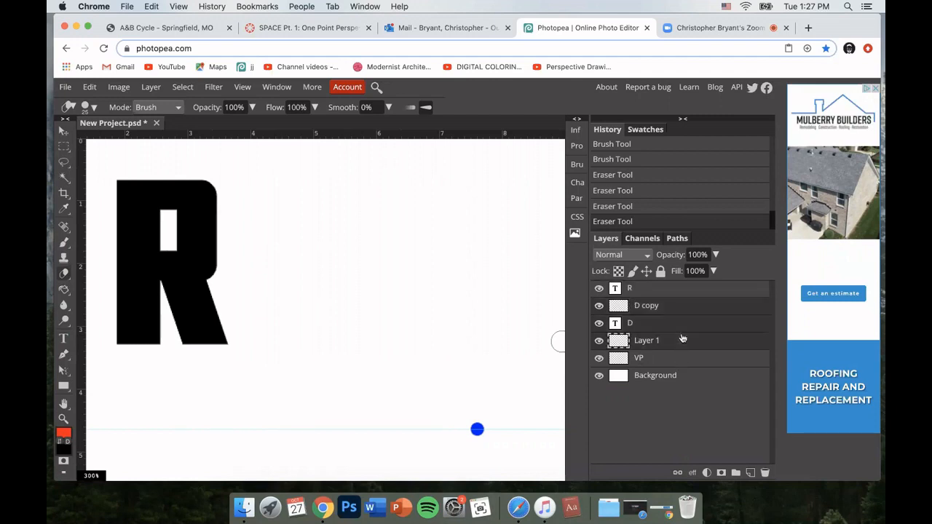
key(super+g)
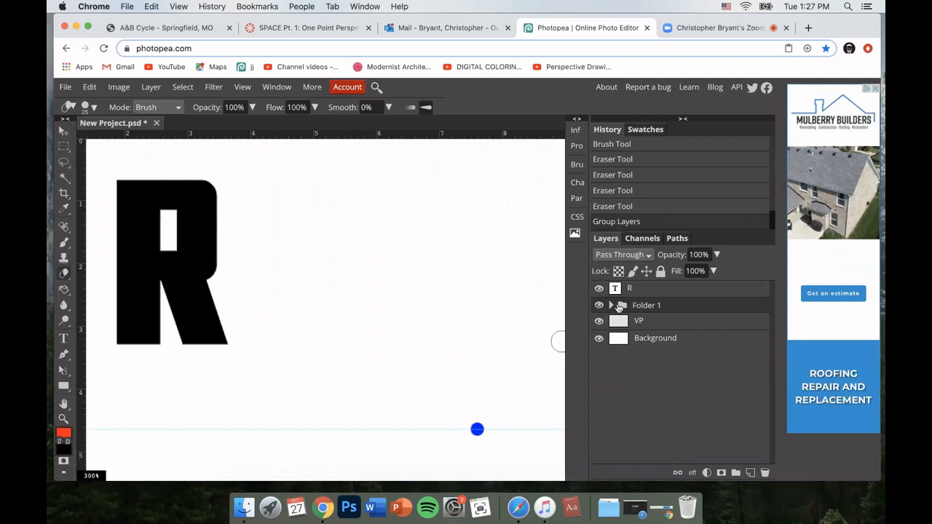
Add a new layer and place it directly below the R text layer.
click(649, 293)
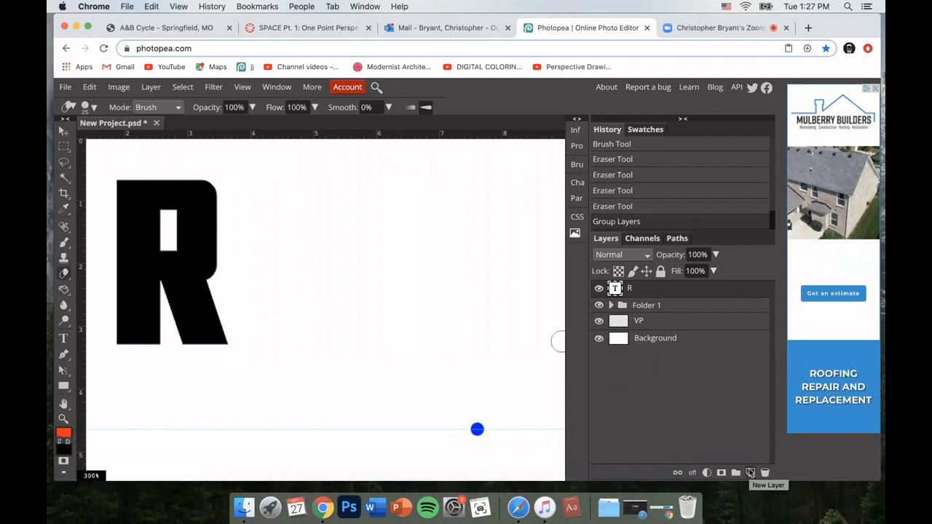
click(751, 473)
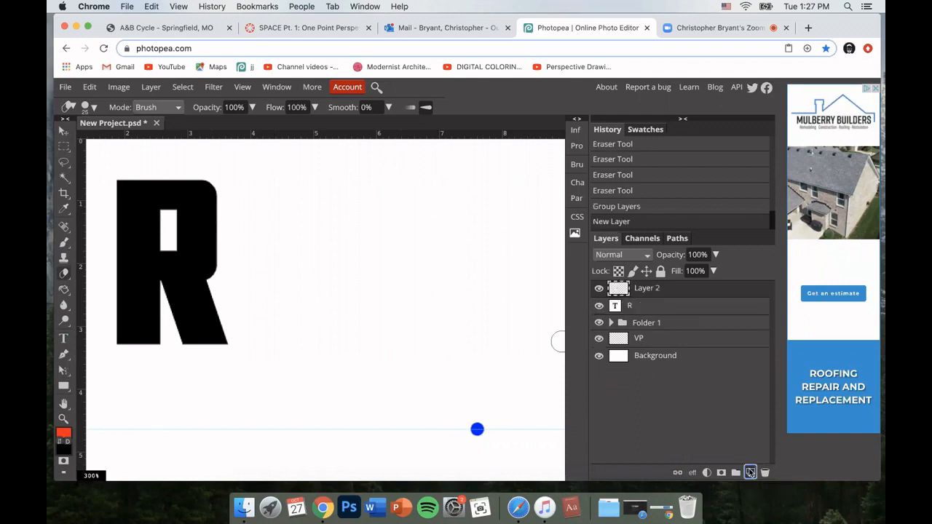
drag(684, 295, 687, 318)
Brush straight red lines from the R's lower-right foot, the notch above its leg and its upper-right corner to the vanishing point.
key(b)
click(228, 345)
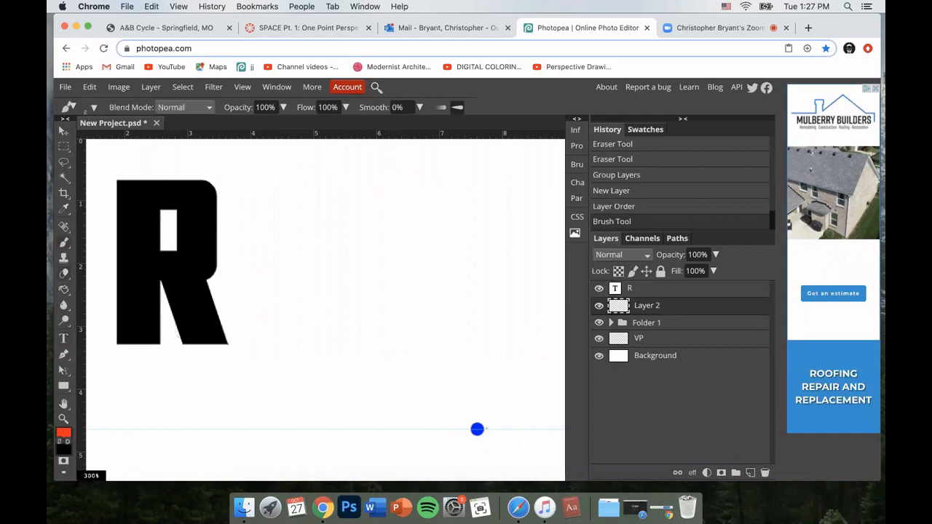
shift+click(477, 429)
click(207, 280)
shift+click(477, 429)
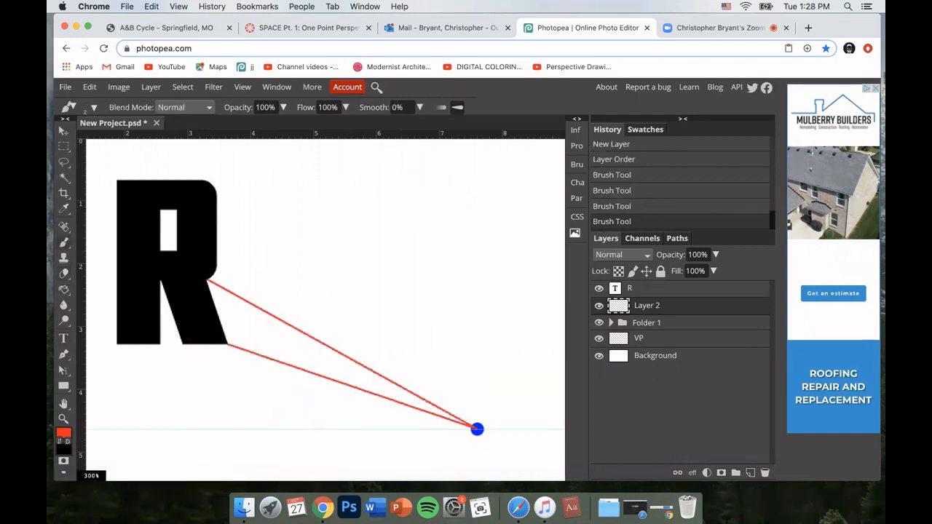
click(277, 277)
shift+click(477, 429)
scroll(350, 306, left, 1)
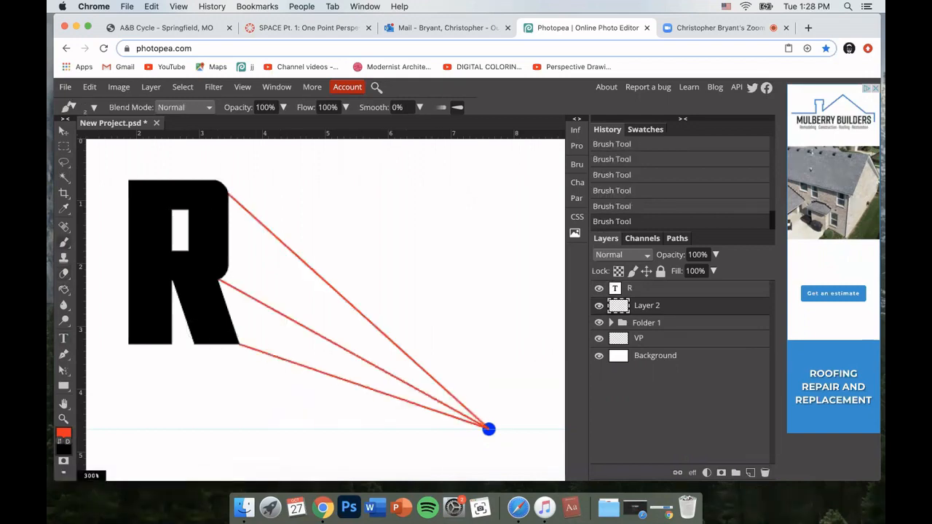
Redraw the red line from the vanishing point to the R's rounded upper-right corner so it meets the curve slightly higher.
shift+click(226, 189)
key(super+z)
key(super+z)
key(super+z)
key(super+shift+z)
key(super+shift+z)
key(super+shift+z)
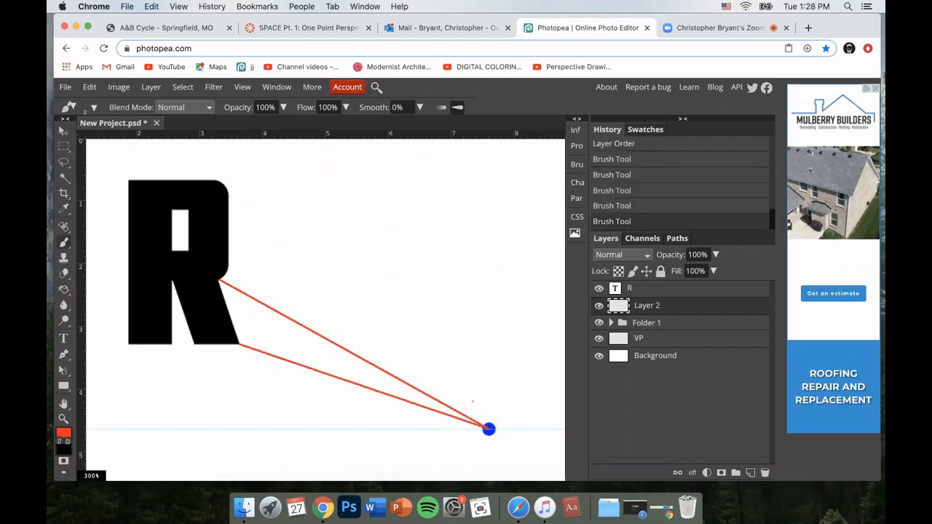
Brush straight red lines to the vanishing point from the remaining bottom corners of the R's two legs.
shift+click(171, 343)
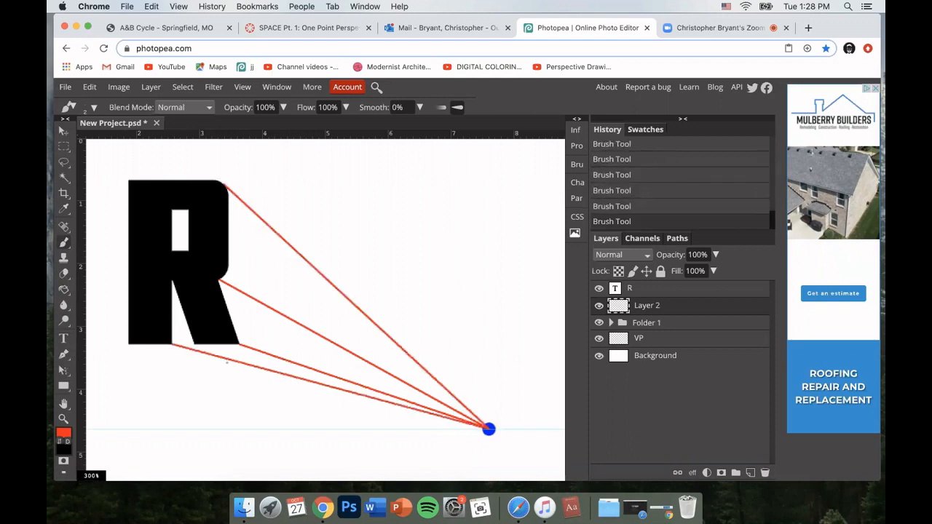
shift+click(195, 344)
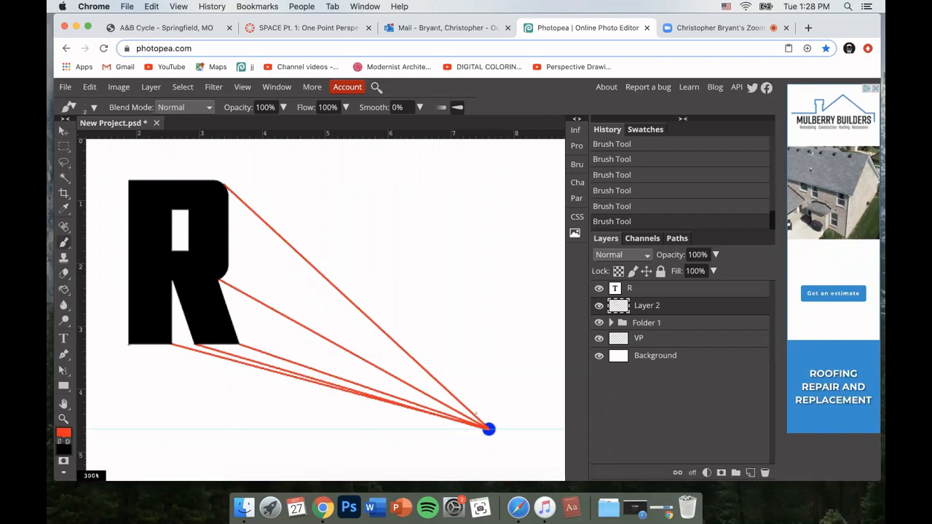
shift+click(488, 429)
Add a horizontal guide below the R and a vertical guide beside it, crossing on the lower-right foot's perspective line.
scroll(372, 167, up, 1)
drag(370, 134, 440, 369)
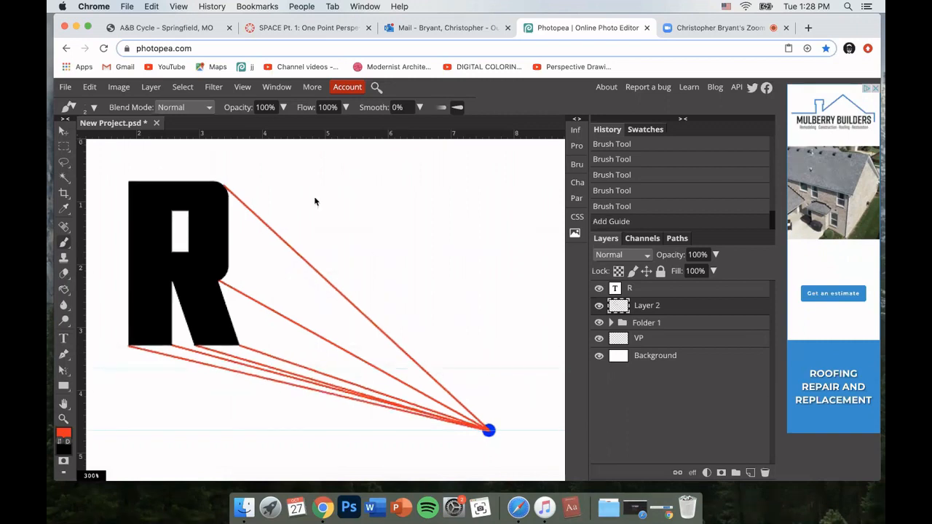
drag(80, 263, 311, 274)
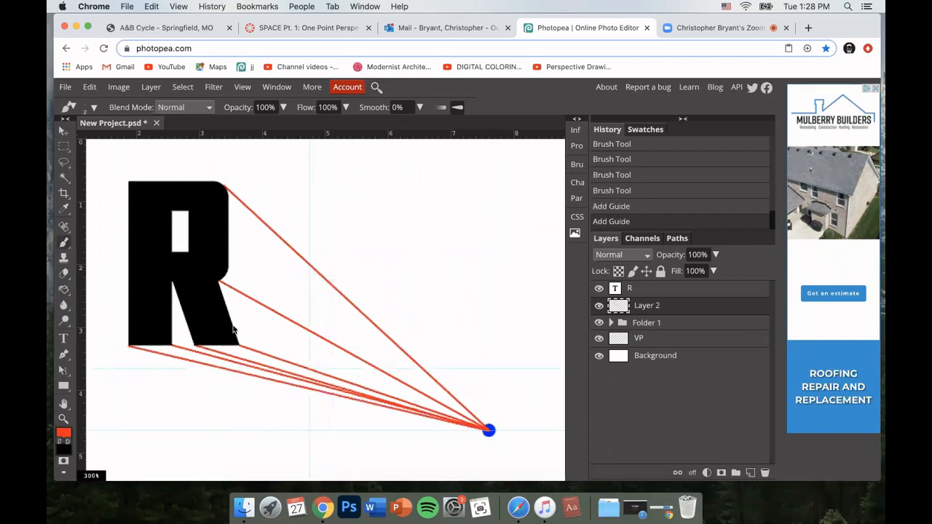
Duplicate the R text layer and give the copy a Stroke layer style.
drag(659, 293, 750, 473)
double_click(703, 294)
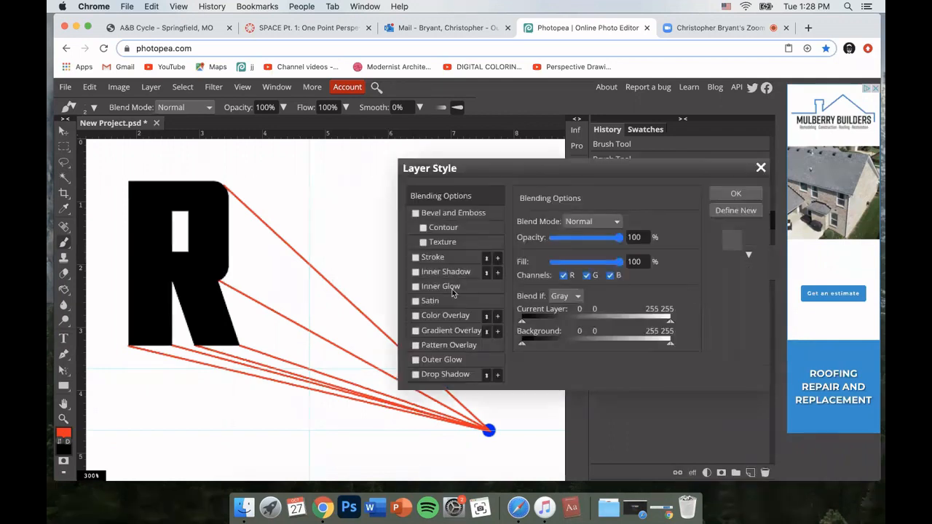
click(415, 257)
click(735, 194)
Turn on transform controls for the Move tool and scale the R copy proportionally to about 58%.
key(v)
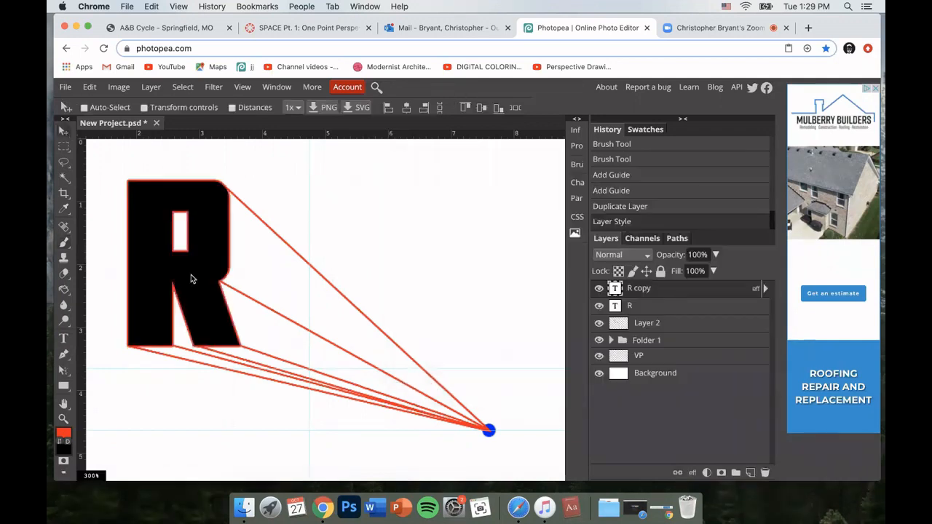
drag(191, 274, 381, 396)
click(145, 108)
key(super+z)
drag(422, 265, 370, 333)
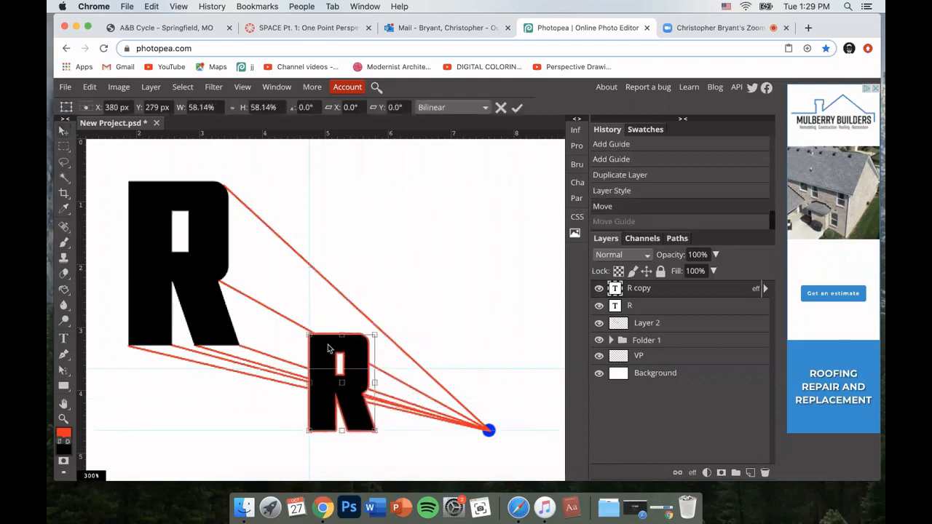
Move the R copy back toward the original R and scale it to about 68%, between the outer perspective lines.
drag(327, 358, 268, 286)
drag(252, 357, 244, 367)
drag(263, 337, 255, 338)
drag(309, 263, 314, 257)
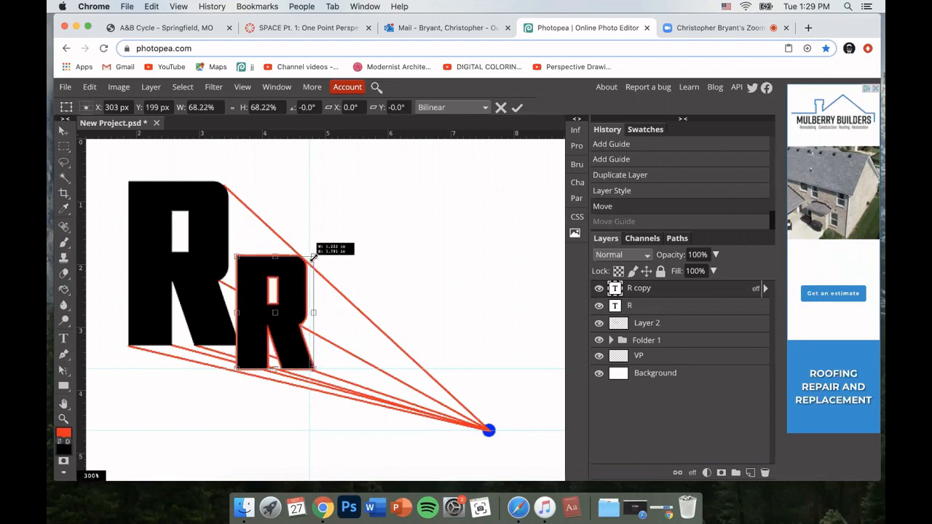
drag(288, 328, 283, 328)
drag(309, 256, 310, 256)
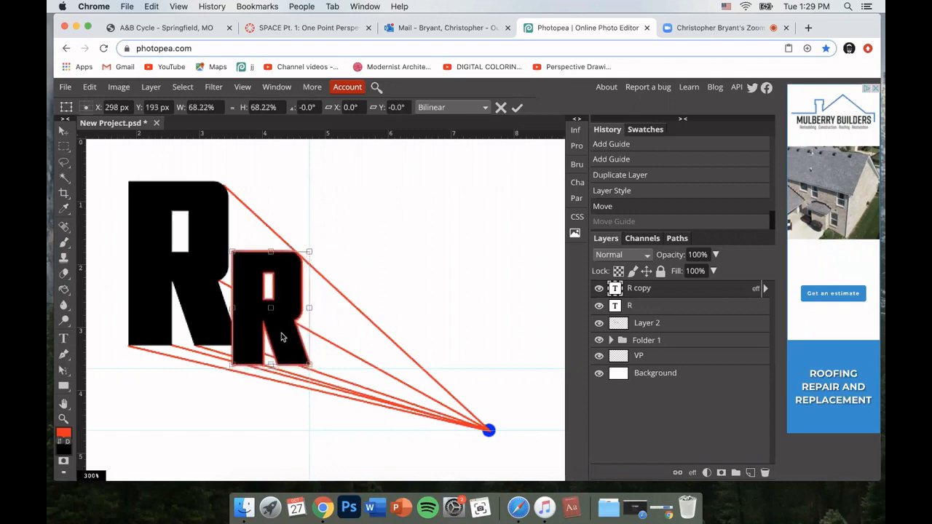
Scale the R copy to about 71% with its lower-right foot at the guide crossing and its top curve on the perspective line.
key(super+equal)
key(super+equal)
drag(302, 224, 305, 219)
drag(264, 350, 261, 350)
drag(304, 217, 304, 217)
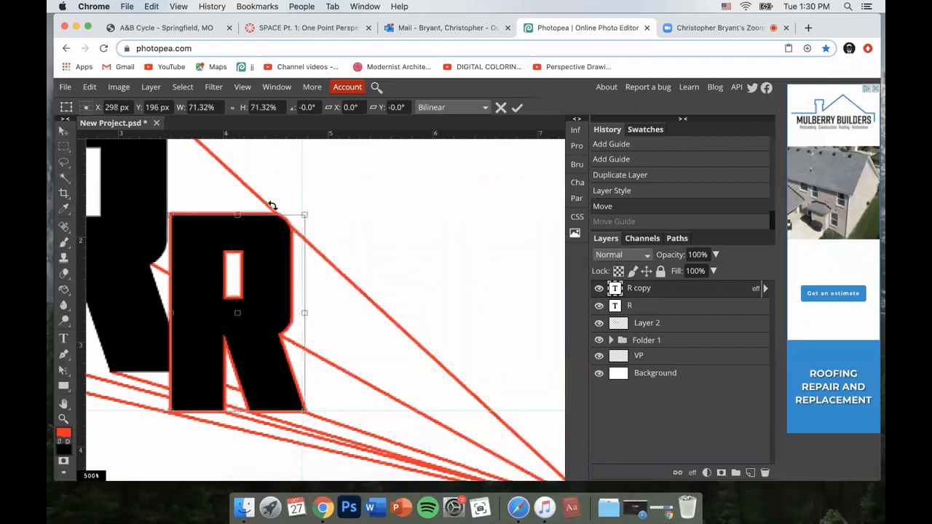
key(Return)
Rasterize the layer style of the R copy layer.
scroll(295, 359, left, 3)
scroll(295, 359, left, 2)
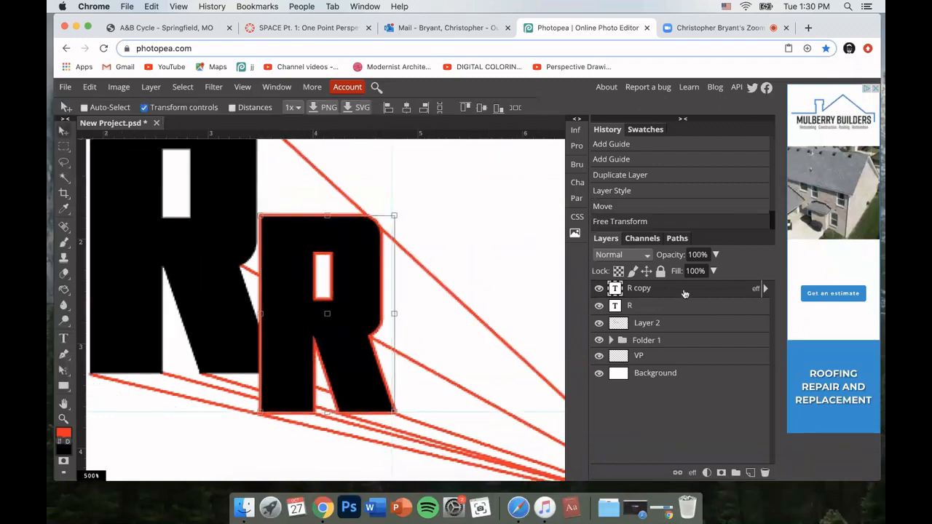
right_click(684, 291)
click(741, 306)
Try to clear the R copy's black fill using a Magic Wand selection at tolerance 16.
right_click(64, 177)
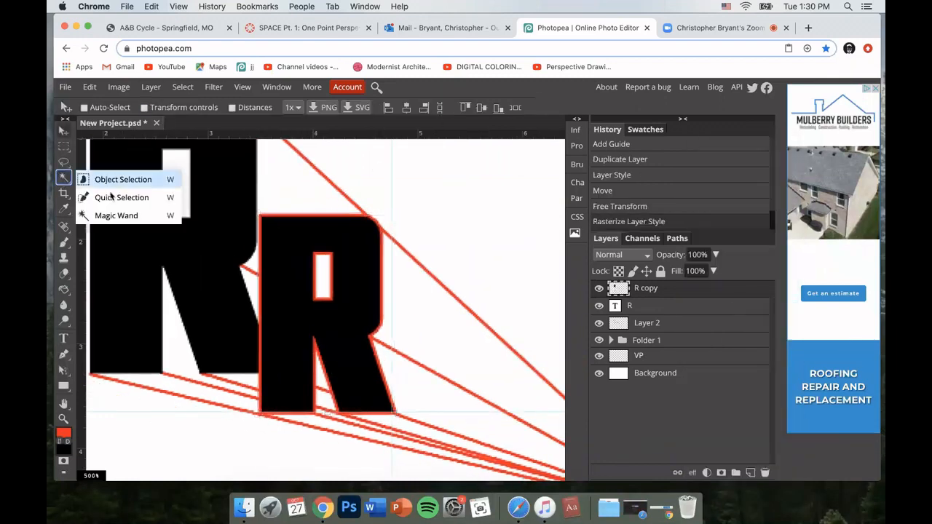
click(123, 216)
click(367, 261)
key(Delete)
key(super+z)
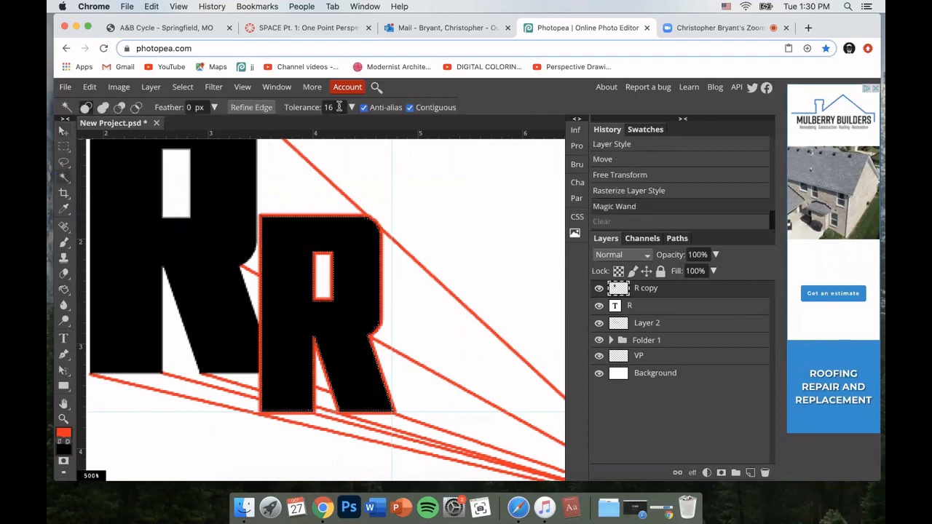
key(super+d)
Try to clear the R copy's black fill using a Magic Wand selection at tolerance 50.
drag(339, 107, 277, 106)
text(50)
click(366, 242)
key(Delete)
key(super+z)
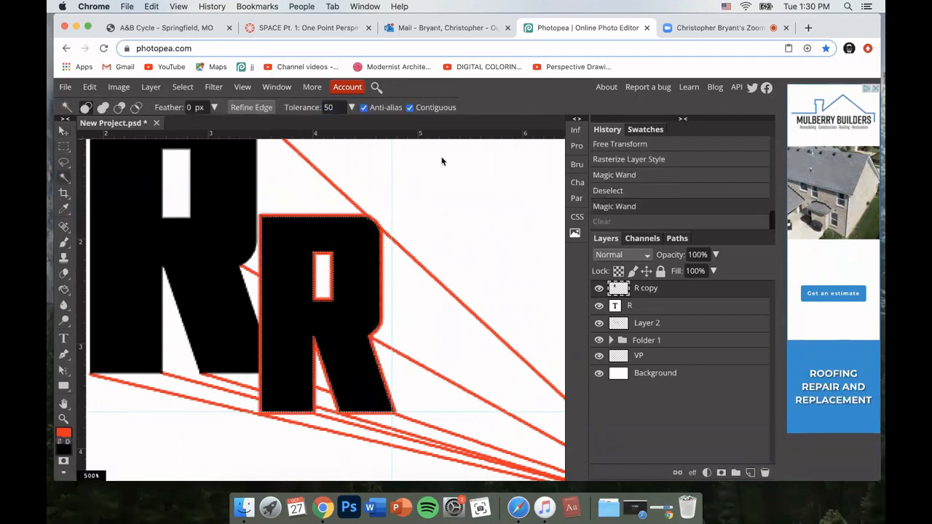
key(super+d)
Select the R copy's black fill with the Magic Wand at tolerance 120, clear it and deselect.
drag(337, 107, 293, 108)
text(120)
click(329, 233)
key(Delete)
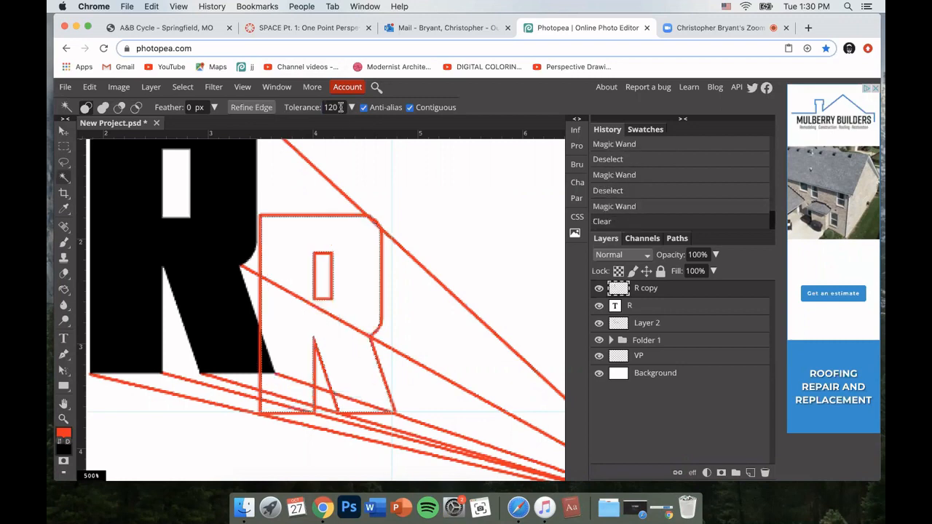
click(66, 274)
key(super+d)
Erase the top edge, upper-right curve and inner-opening outline of the R copy.
drag(261, 224, 347, 225)
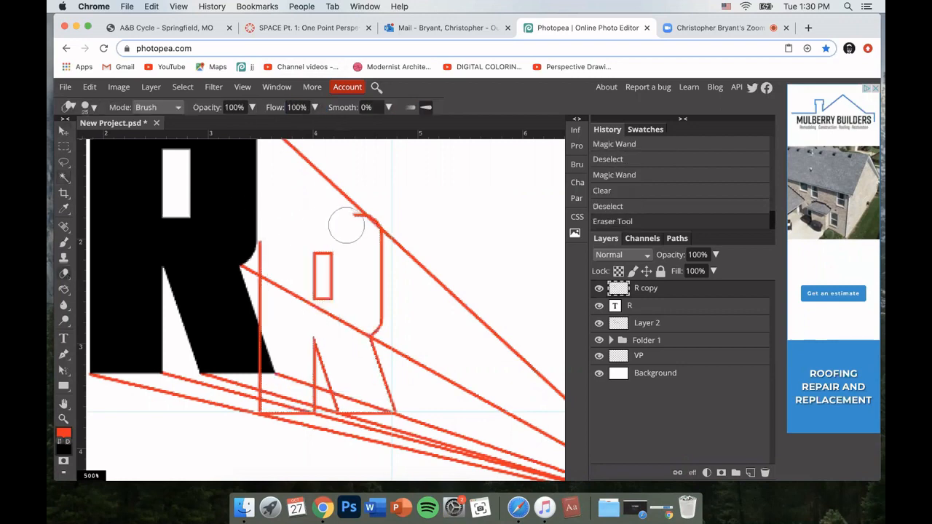
click(353, 225)
click(354, 223)
click(387, 208)
drag(324, 268, 320, 296)
click(321, 295)
Erase the R copy's left edge and the two inner leg edges that meet at the notch.
drag(262, 254, 266, 278)
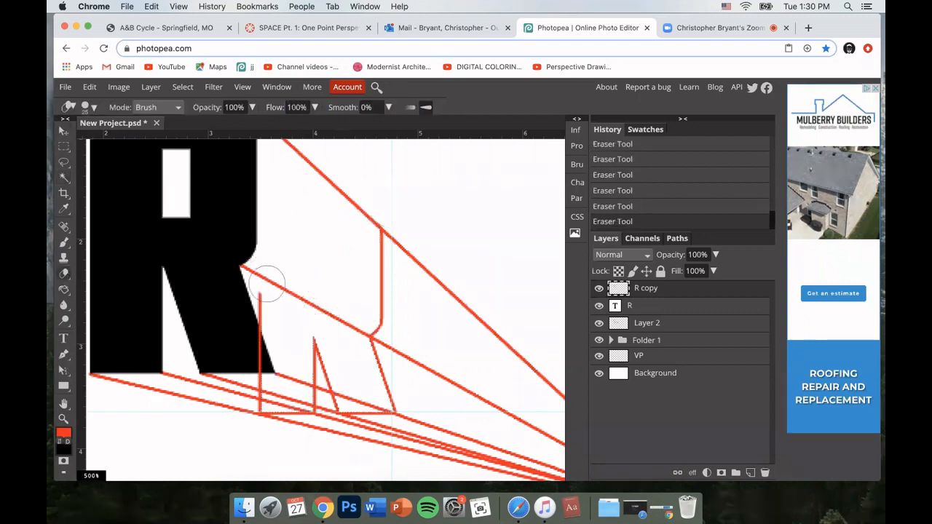
scroll(344, 321, down, 3)
scroll(345, 322, right, 1)
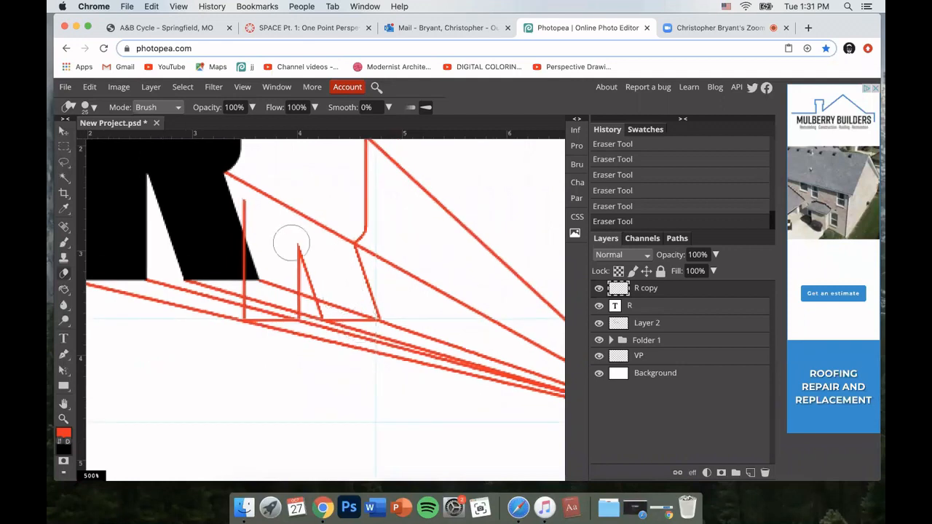
drag(244, 208, 244, 320)
scroll(323, 277, up, 2)
scroll(323, 277, left, 1)
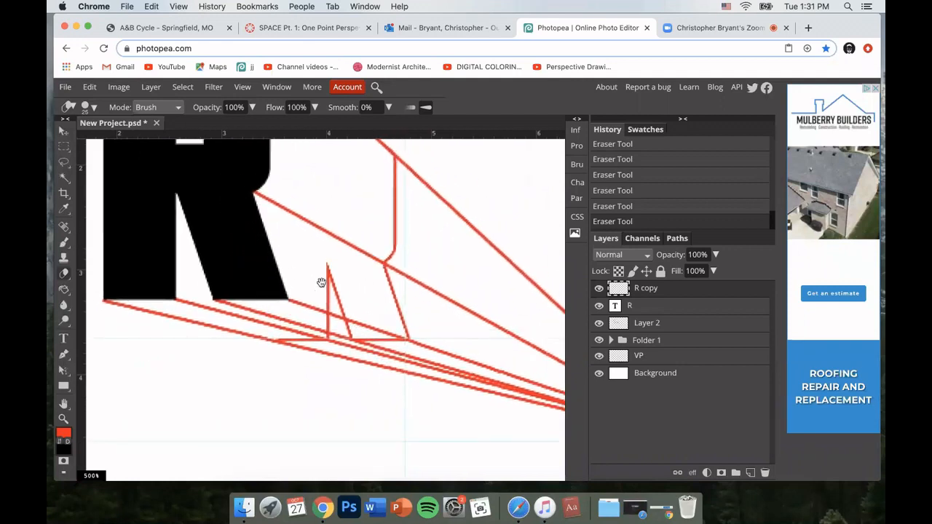
drag(323, 277, 348, 319)
On Layer 2, erase the long stretches of the perspective lines between the R's back outline and the vanishing point.
scroll(291, 259, up, 2)
scroll(303, 250, right, 3)
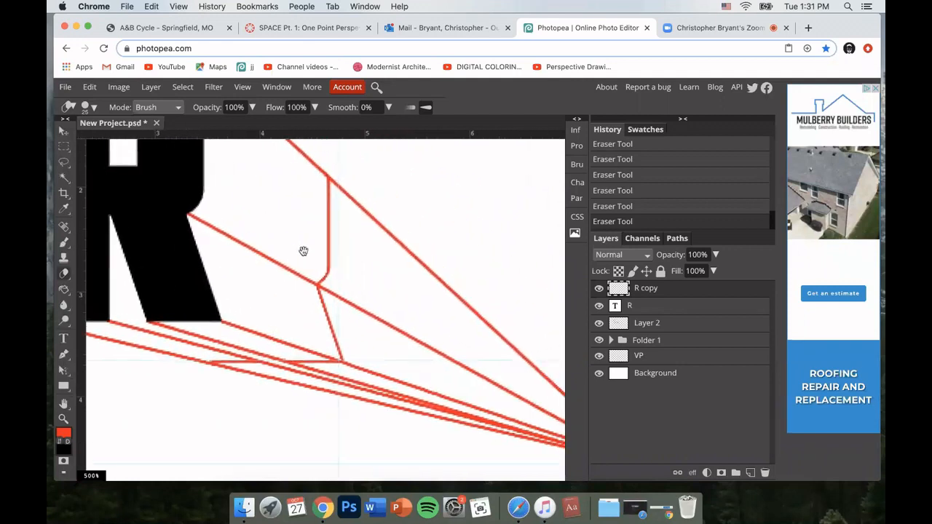
click(673, 329)
scroll(413, 311, down, 2)
scroll(412, 310, right, 2)
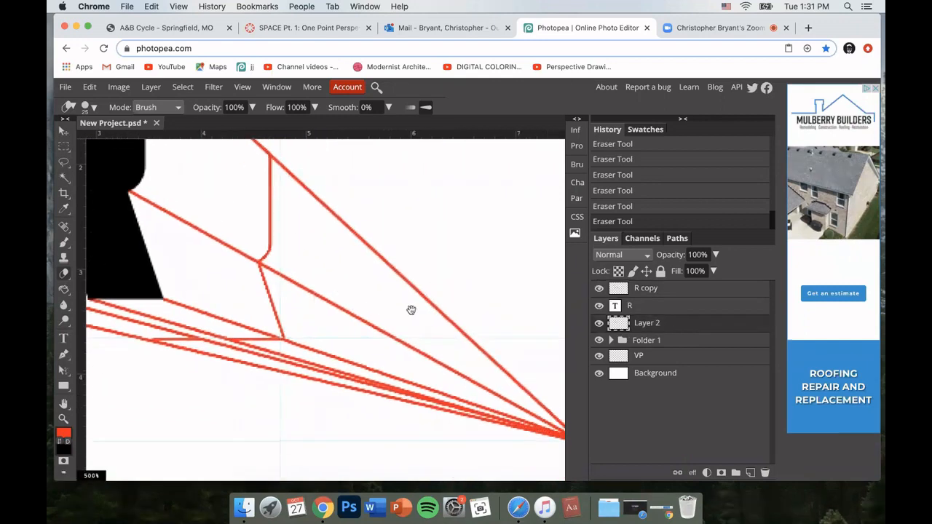
mouse_move(324, 196)
mouse_down()
mouse_move(302, 391)
mouse_move(360, 230)
mouse_up()
drag(290, 159, 474, 348)
scroll(475, 348, down, 2)
scroll(474, 347, right, 2)
mouse_move(475, 347)
mouse_down()
mouse_move(427, 333)
mouse_move(260, 208)
mouse_move(396, 305)
mouse_up()
scroll(427, 245, left, 4)
drag(423, 255, 479, 293)
Shrink the eraser and trim the remaining perspective line ends on Layer 2 to the corners of the R's back outline.
key(bracketleft)
key(bracketleft)
key(bracketleft)
key(bracketleft)
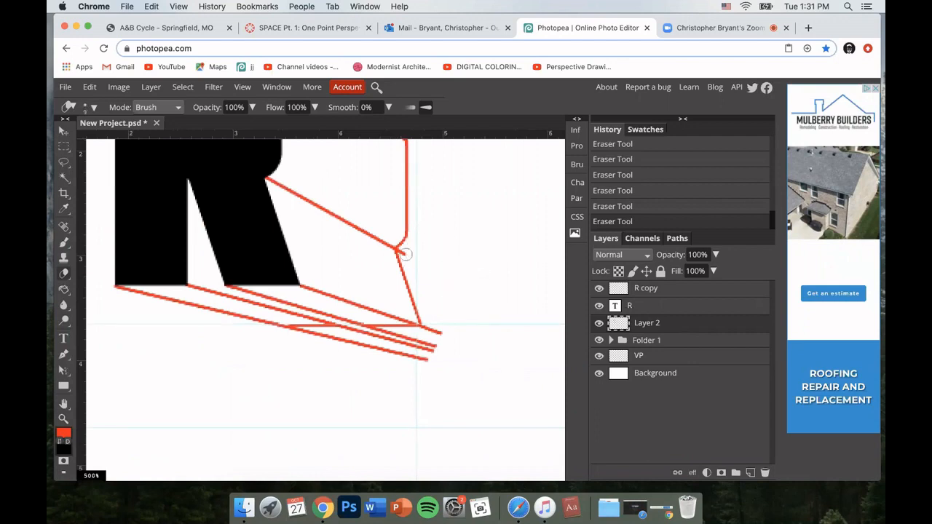
mouse_move(375, 333)
mouse_down()
mouse_move(389, 355)
mouse_move(372, 334)
mouse_move(298, 335)
mouse_move(366, 343)
mouse_up()
scroll(440, 383, up, 3)
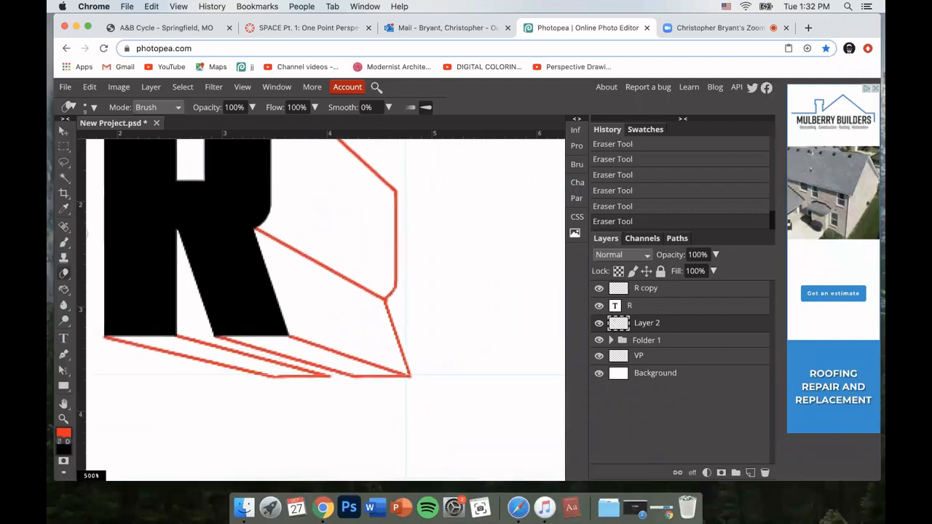
Add a vertical guide at the back left foot's right corner and brush a short vertical red edge up from that corner.
key(v)
drag(82, 294, 330, 329)
key(b)
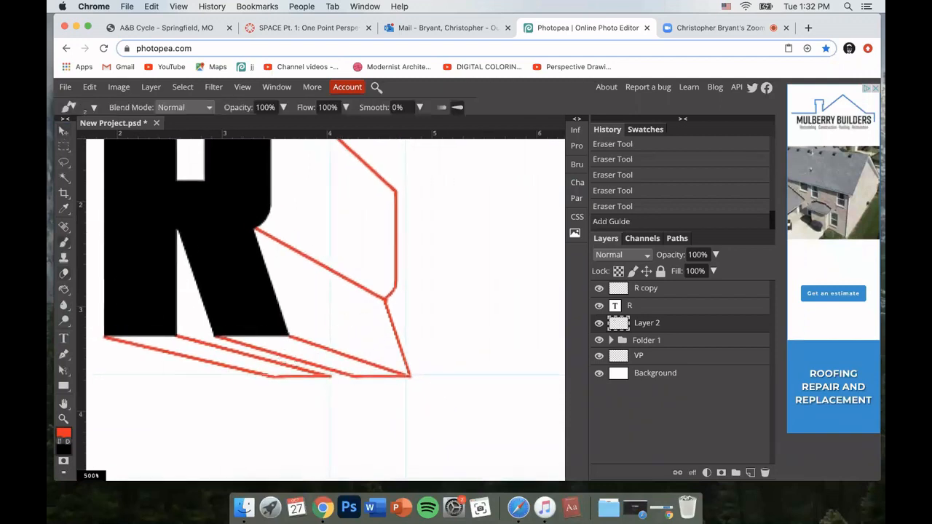
click(330, 376)
shift+click(330, 370)
Add a new layer above Layer 2 and brush a red line from the vanishing point to the R bowl's lower-right curve.
drag(367, 242, 182, 237)
key(super+minus)
key(super+minus)
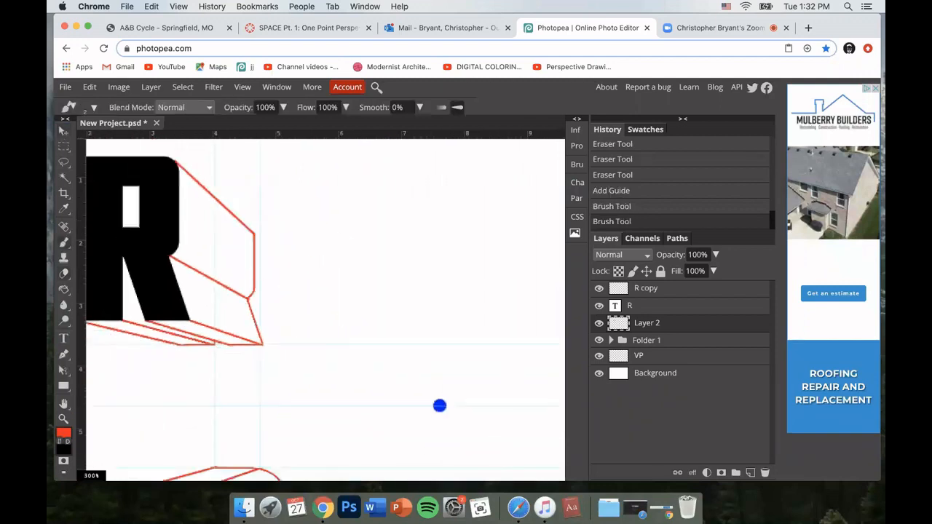
click(751, 472)
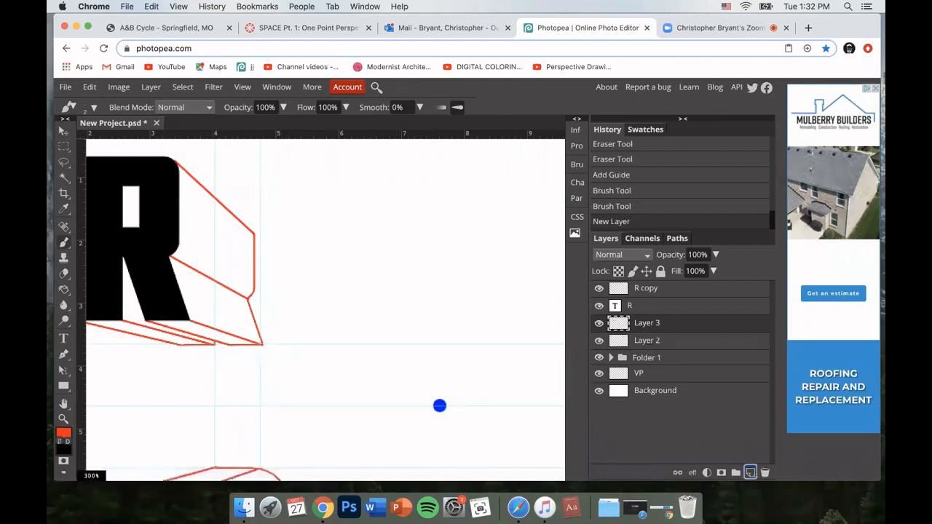
click(440, 406)
shift+click(178, 242)
Erase the new bowl line on Layer 3 between the back outline and the vanishing point.
key(w)
key(e)
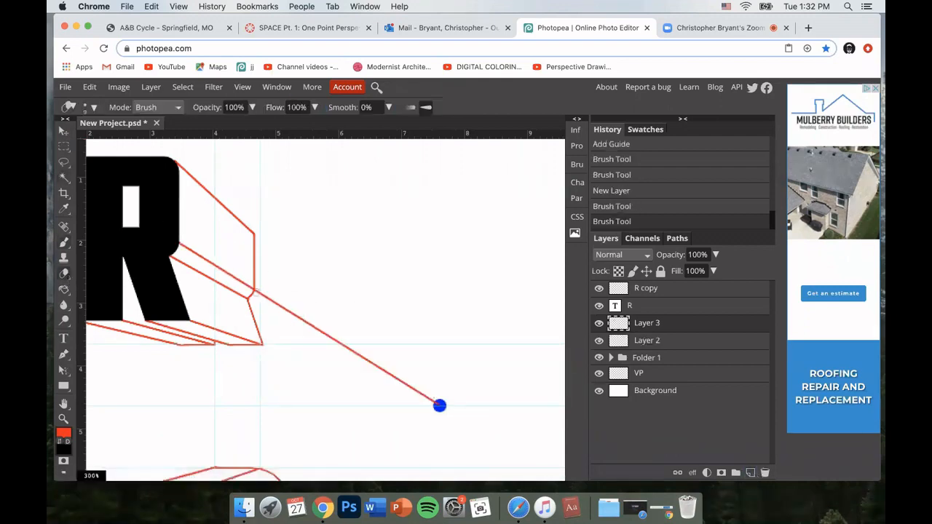
drag(303, 319, 440, 405)
Brush a red line from the vanishing point to the inner opening's upper-left corner and erase it outside the opening.
scroll(298, 259, left, 2)
scroll(298, 258, up, 1)
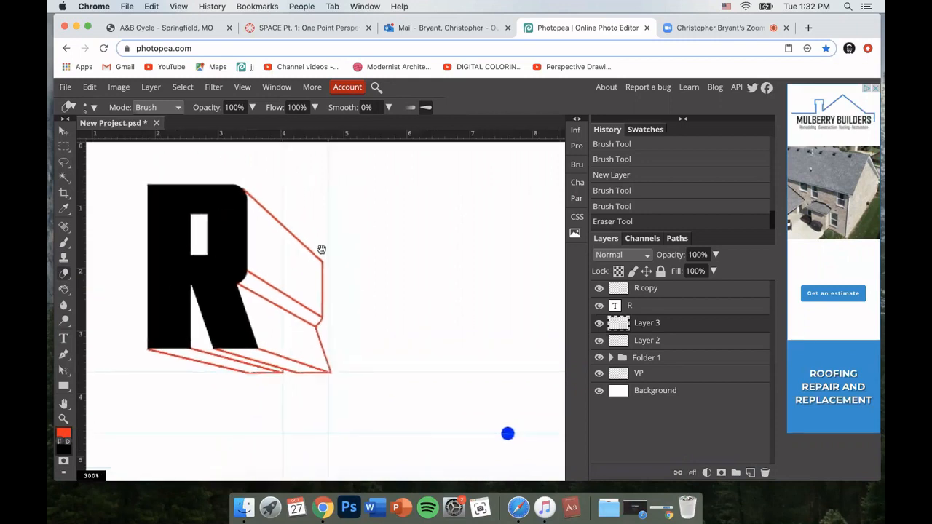
key(b)
click(507, 433)
shift+click(191, 215)
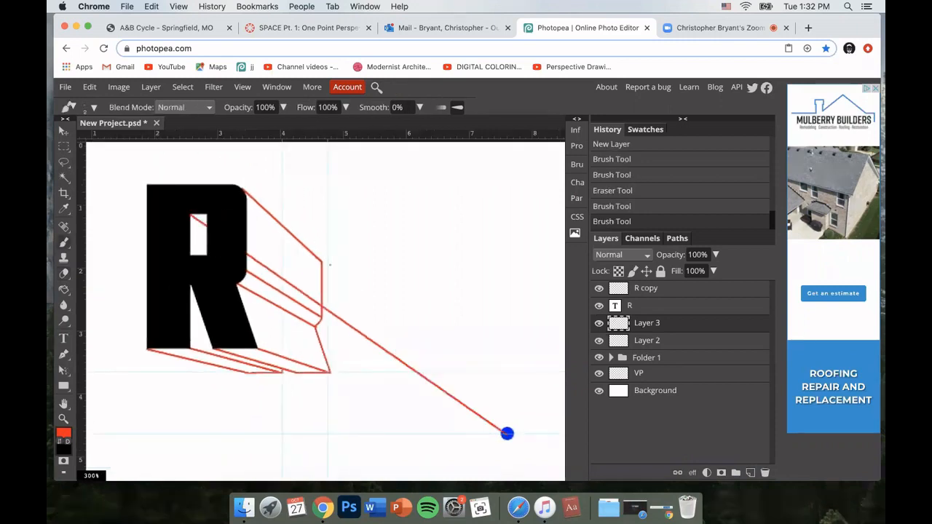
key(e)
drag(275, 267, 503, 430)
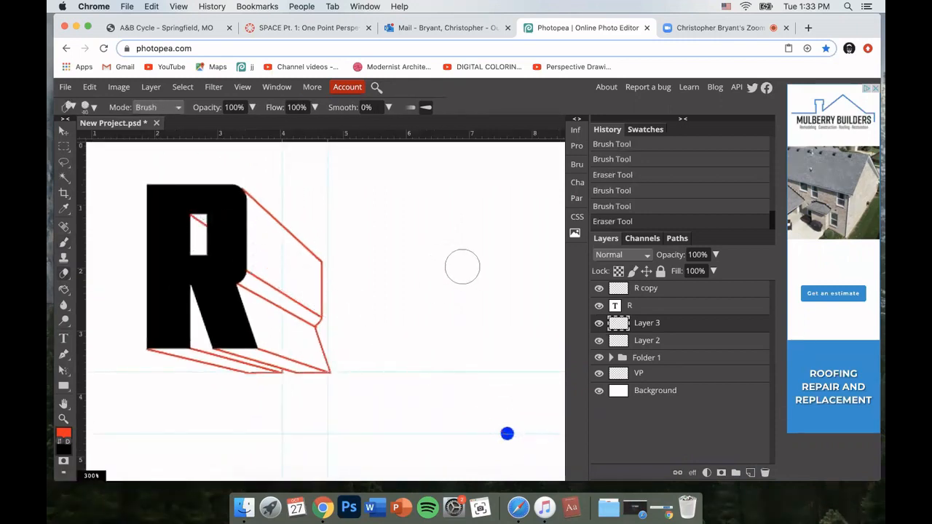